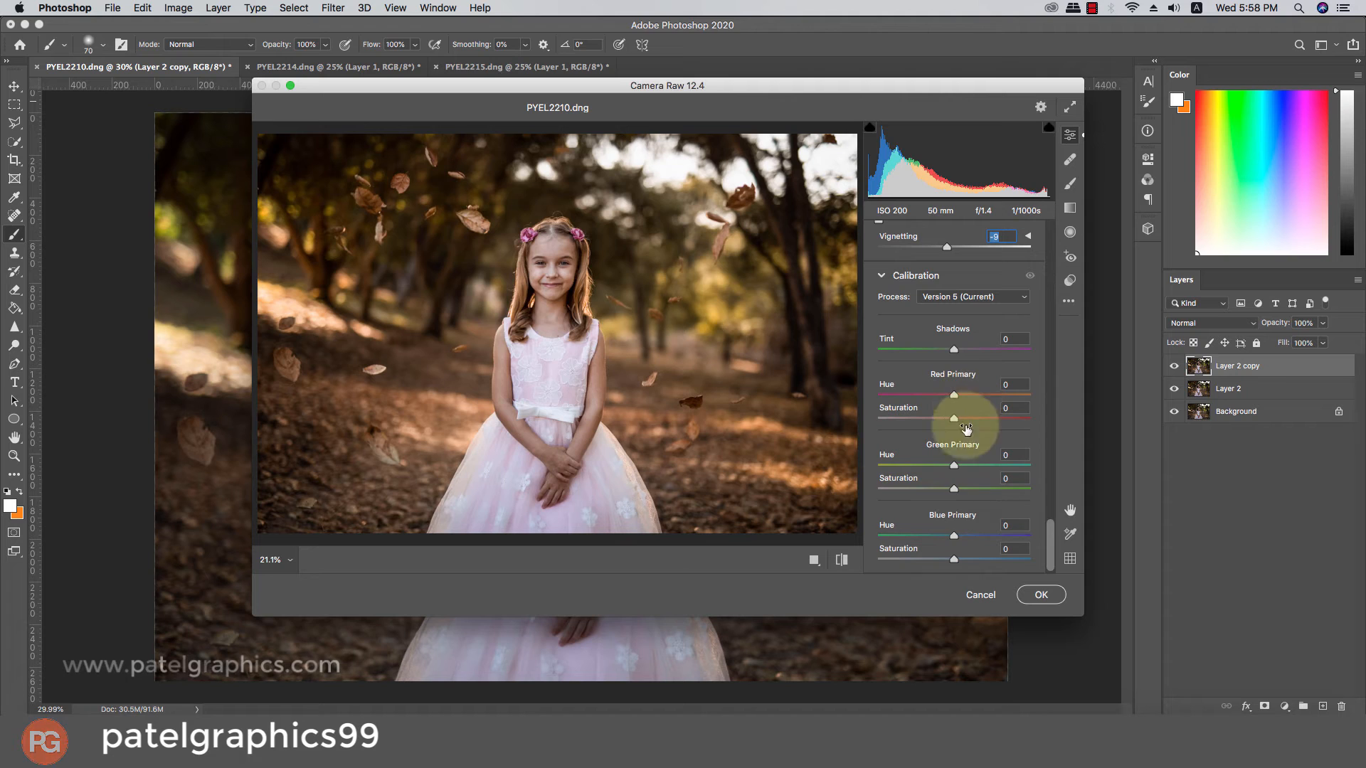
Step: Calibrate the Blue Primary to saturation +25 and hue -26, and the Green Primary to saturation -22 and hue +23
{"action": "left_click_drag", "start_coordinate": [967, 563], "coordinate": [974, 564]}
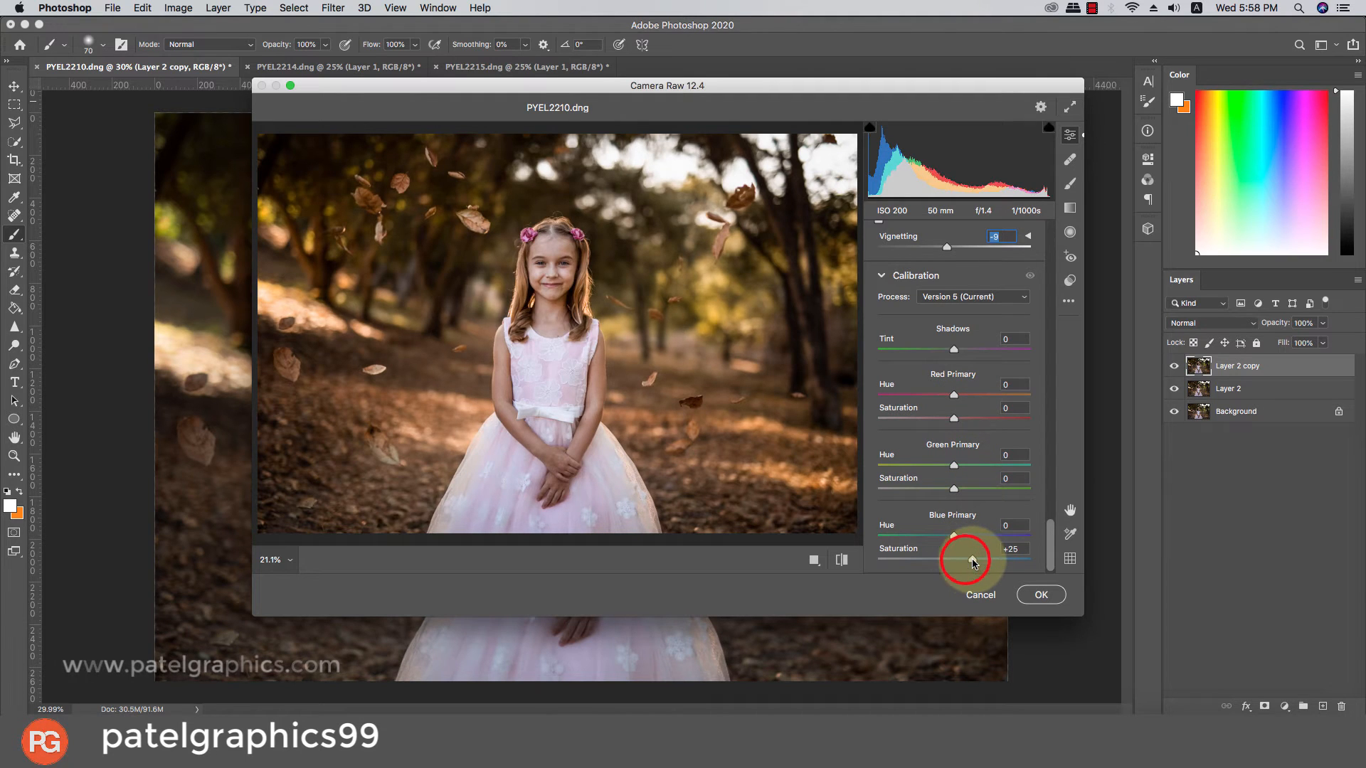
{"action": "left_click", "coordinate": [934, 537]}
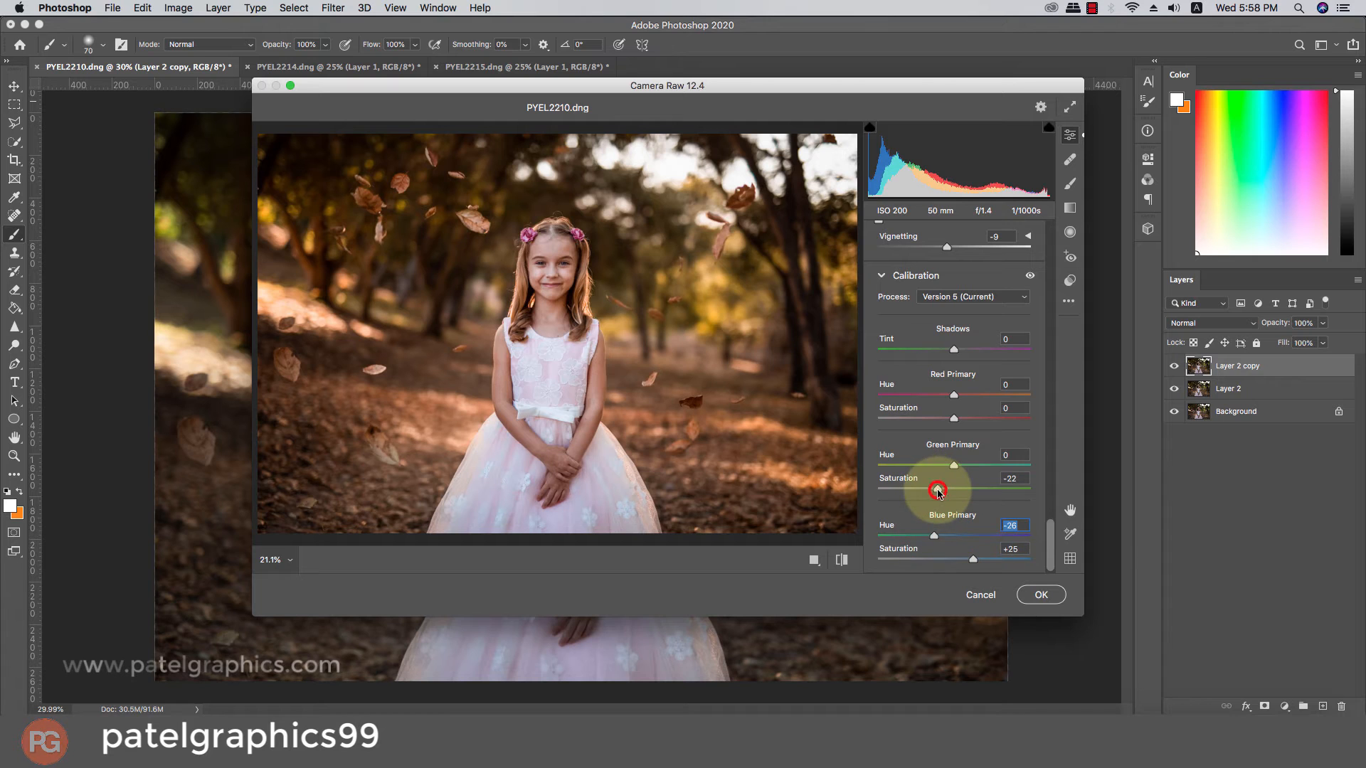
{"action": "left_click", "coordinate": [938, 490]}
{"action": "left_click", "coordinate": [971, 466]}
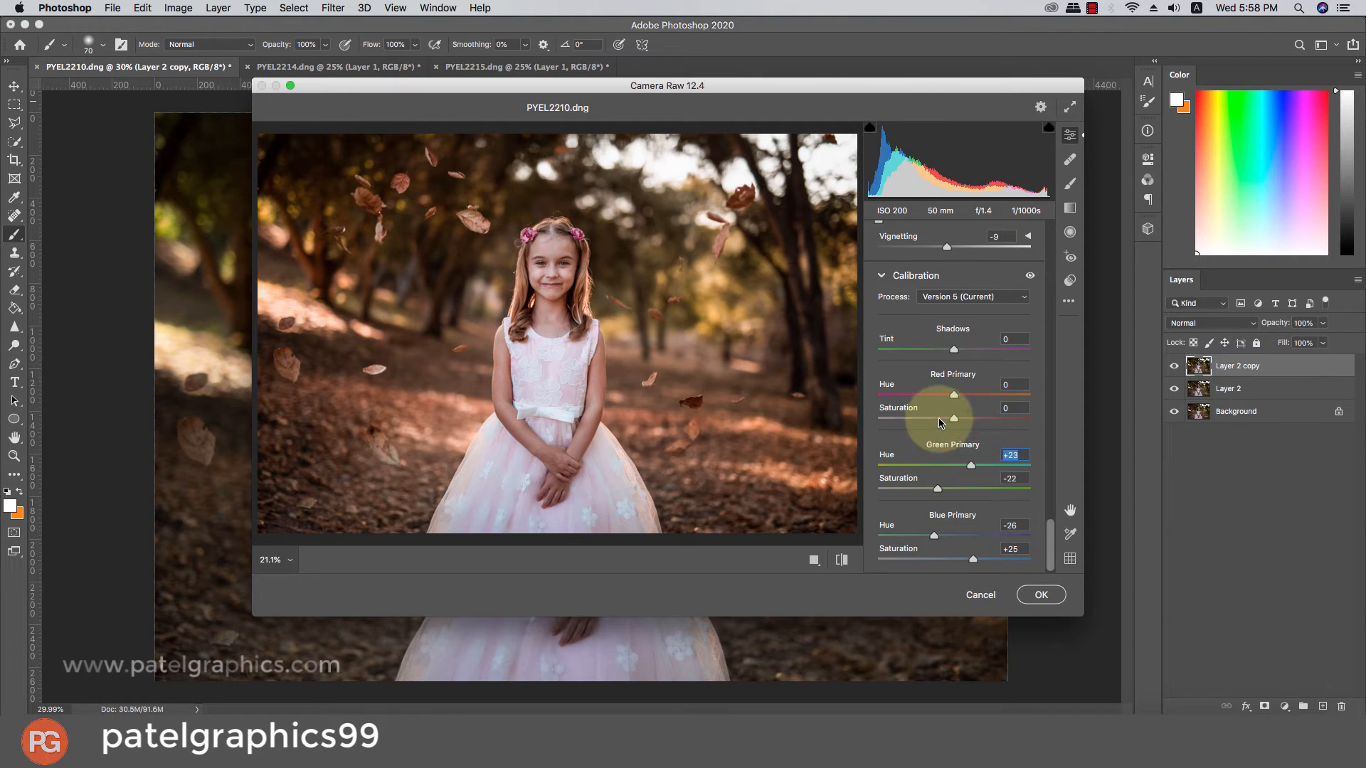
Step: Set the Red Primary calibration to saturation -20 and hue +30, and raise the Blue Primary hue slightly
{"action": "left_click", "coordinate": [940, 419]}
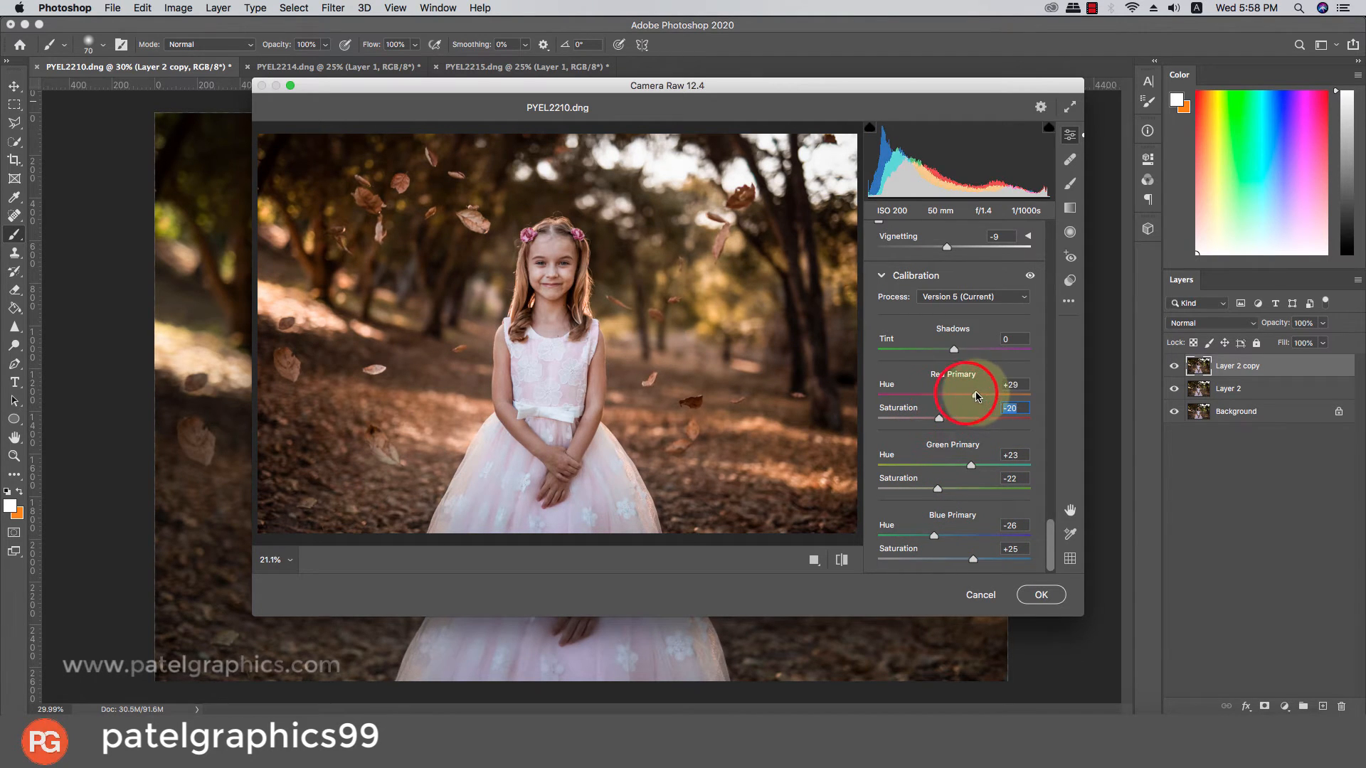
{"action": "left_click_drag", "start_coordinate": [977, 392], "coordinate": [970, 392]}
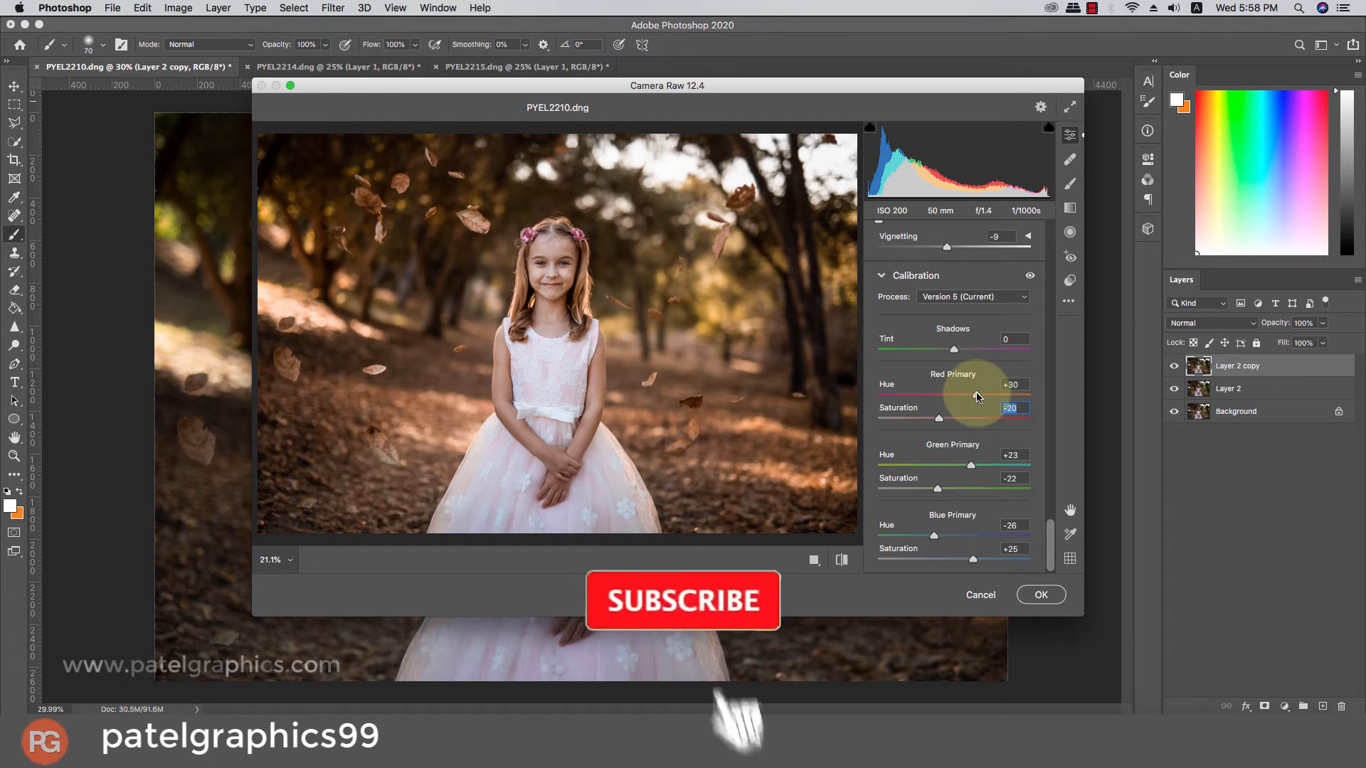
{"action": "left_click", "coordinate": [934, 535]}
{"action": "left_click_drag", "start_coordinate": [935, 537], "coordinate": [942, 537]}
Step: Raise the Oranges luminance to about +17 in the Color Mixer and apply the Camera Raw adjustments
{"action": "left_click_drag", "start_coordinate": [1050, 532], "coordinate": [1044, 363]}
{"action": "scroll", "coordinate": [1044, 362], "scroll_direction": "down", "scroll_amount": 5}
{"action": "left_click", "coordinate": [966, 324]}
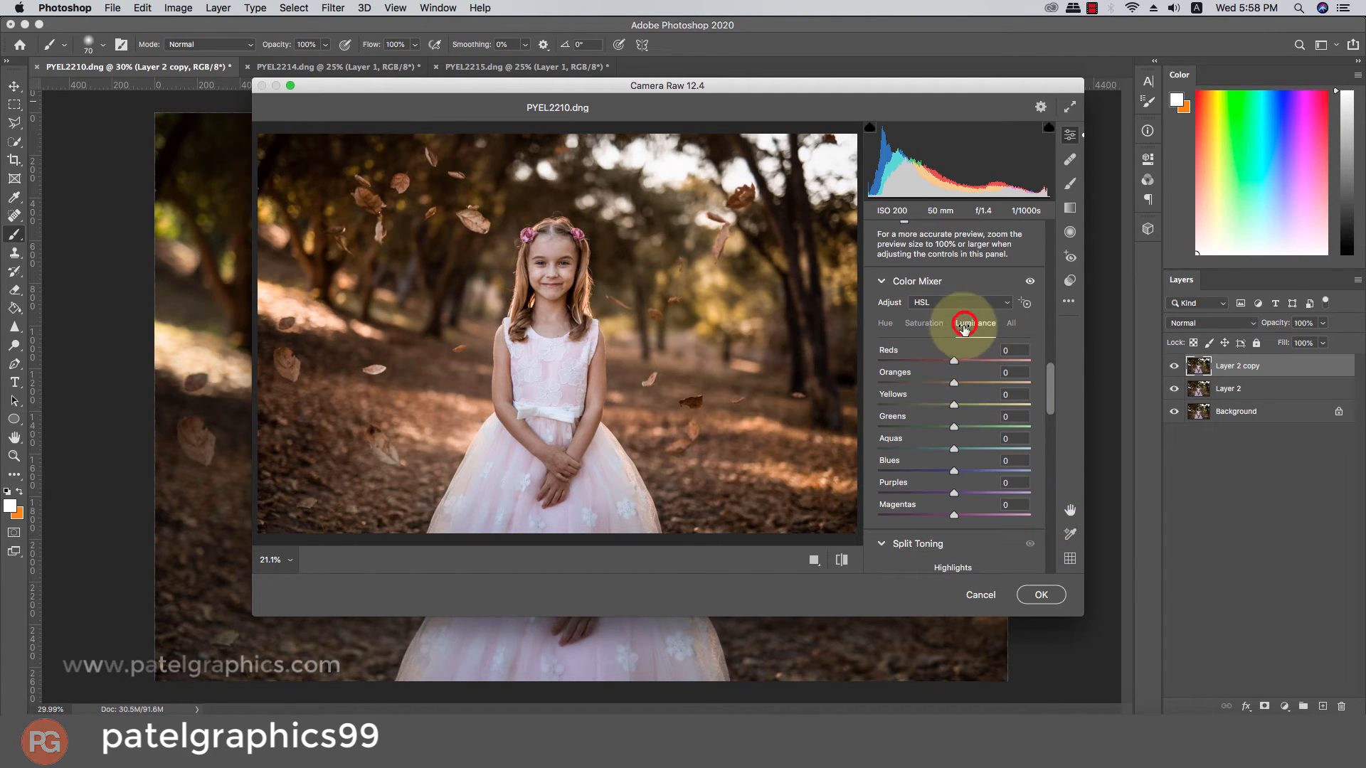
{"action": "left_click", "coordinate": [963, 384]}
{"action": "left_click_drag", "start_coordinate": [963, 384], "coordinate": [964, 385]}
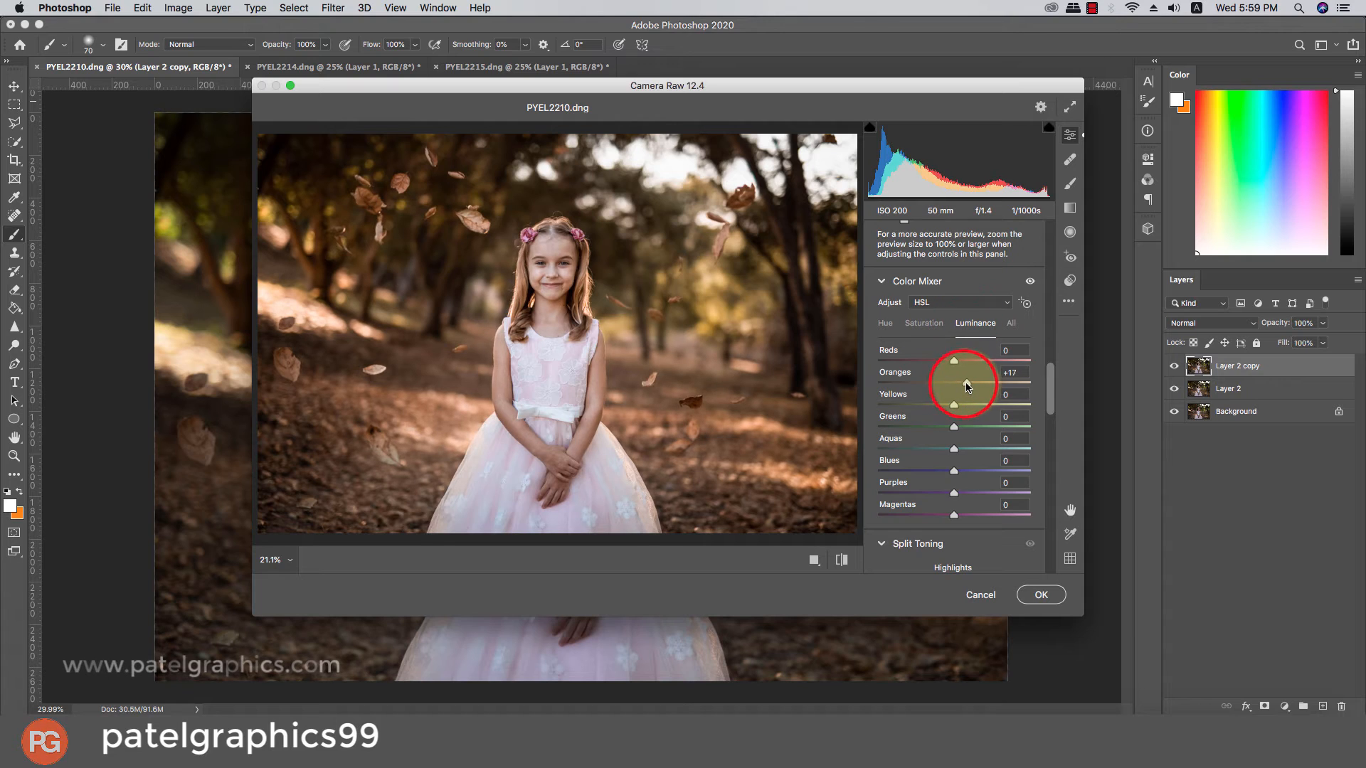
{"action": "left_click", "coordinate": [1041, 592]}
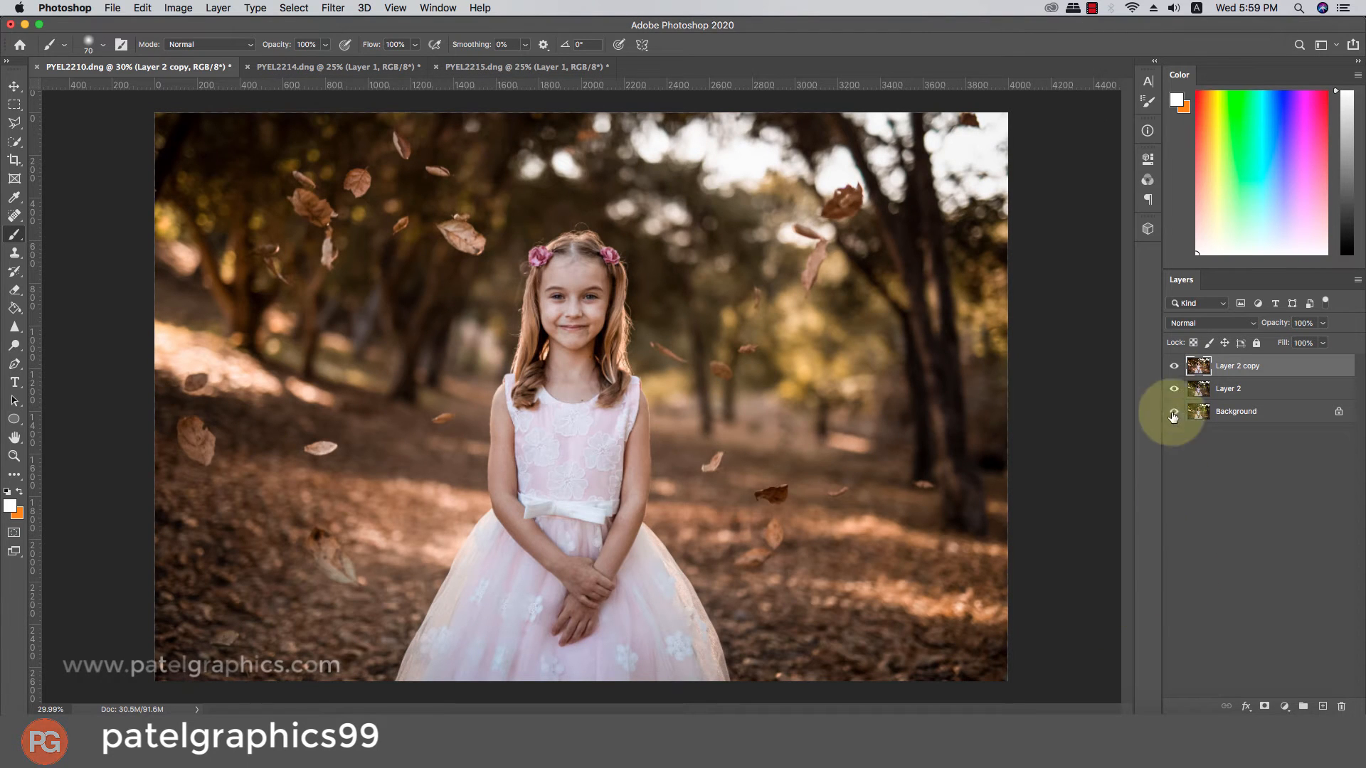
Step: Hide Layer 2 and toggle the visibility of Layer 2 copy to compare the graded photo with the original
{"action": "left_click", "coordinate": [1175, 366]}
{"action": "left_click", "coordinate": [1174, 366]}
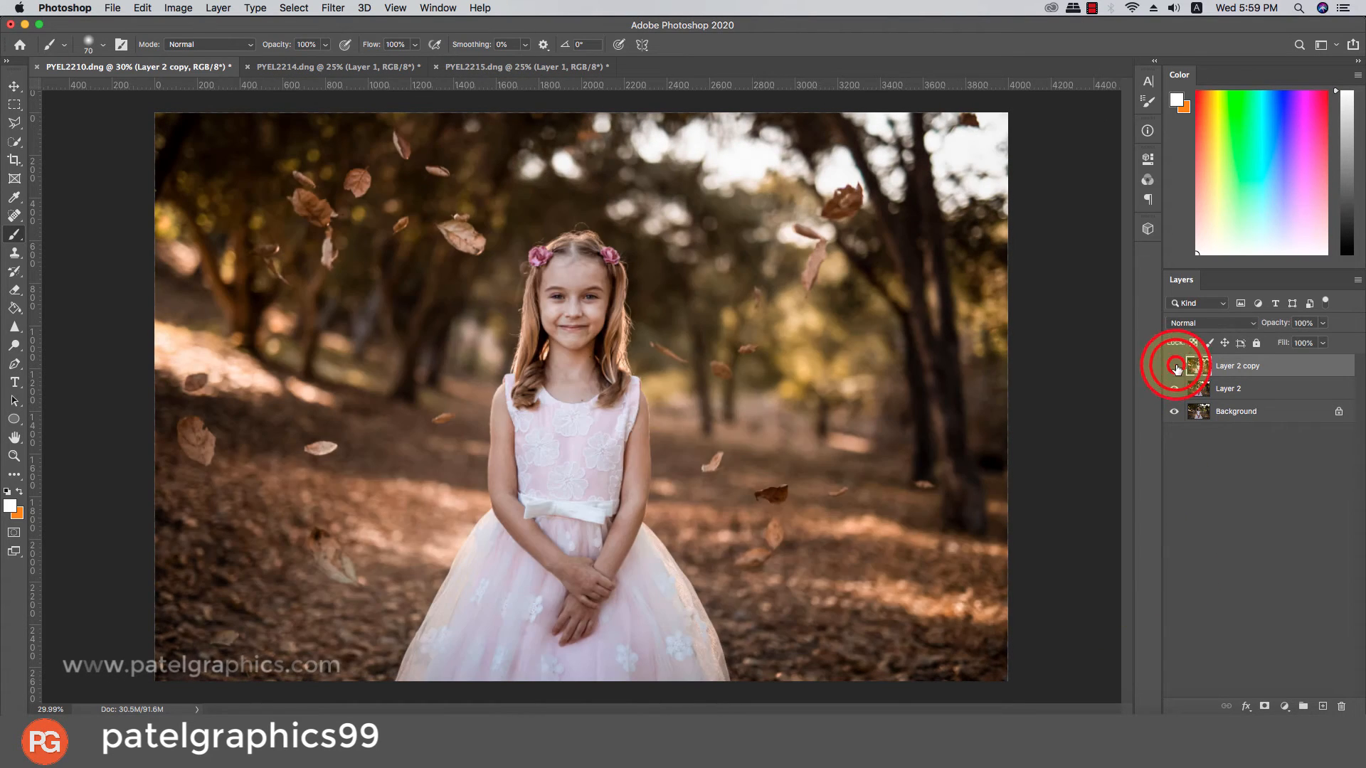
{"action": "left_click", "coordinate": [1174, 366]}
{"action": "left_click", "coordinate": [1173, 388]}
{"action": "left_click", "coordinate": [1175, 364]}
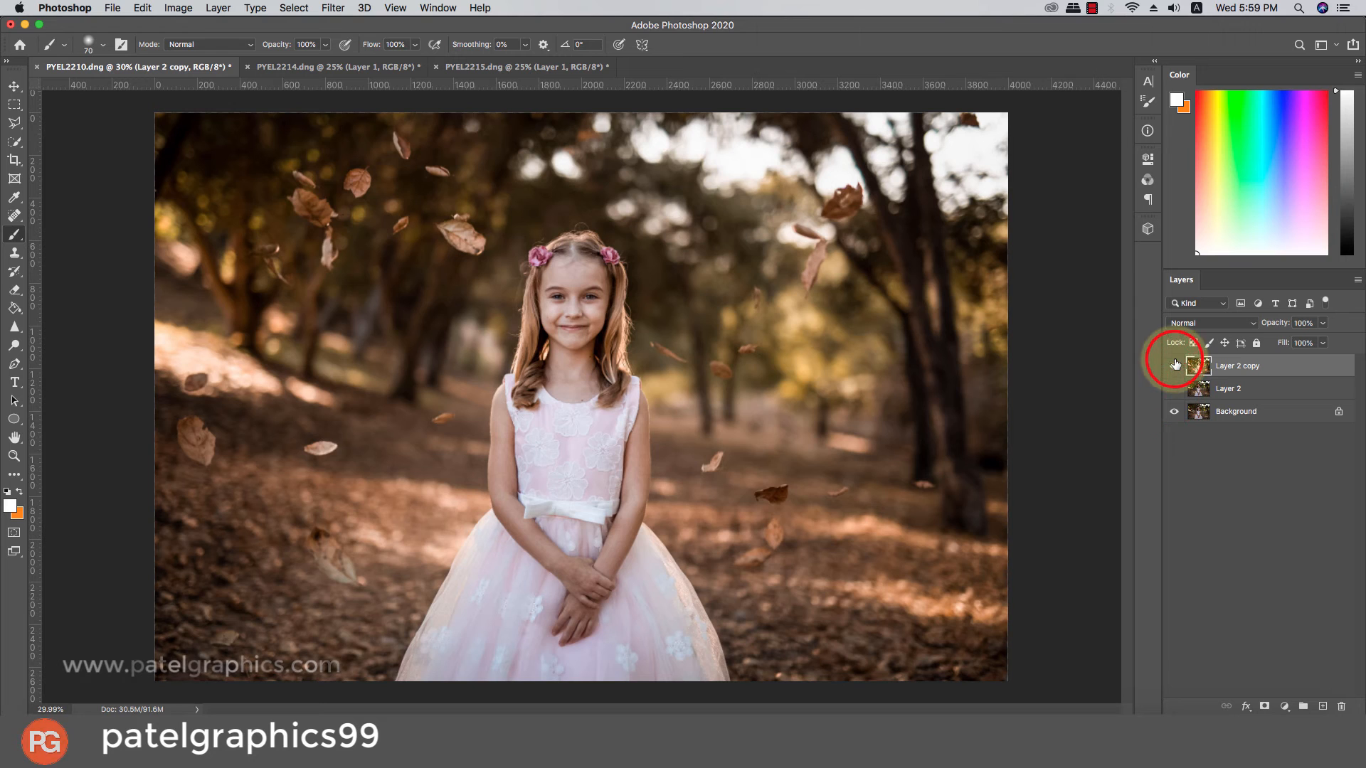
{"action": "left_click", "coordinate": [1175, 365]}
{"action": "left_click", "coordinate": [1175, 366]}
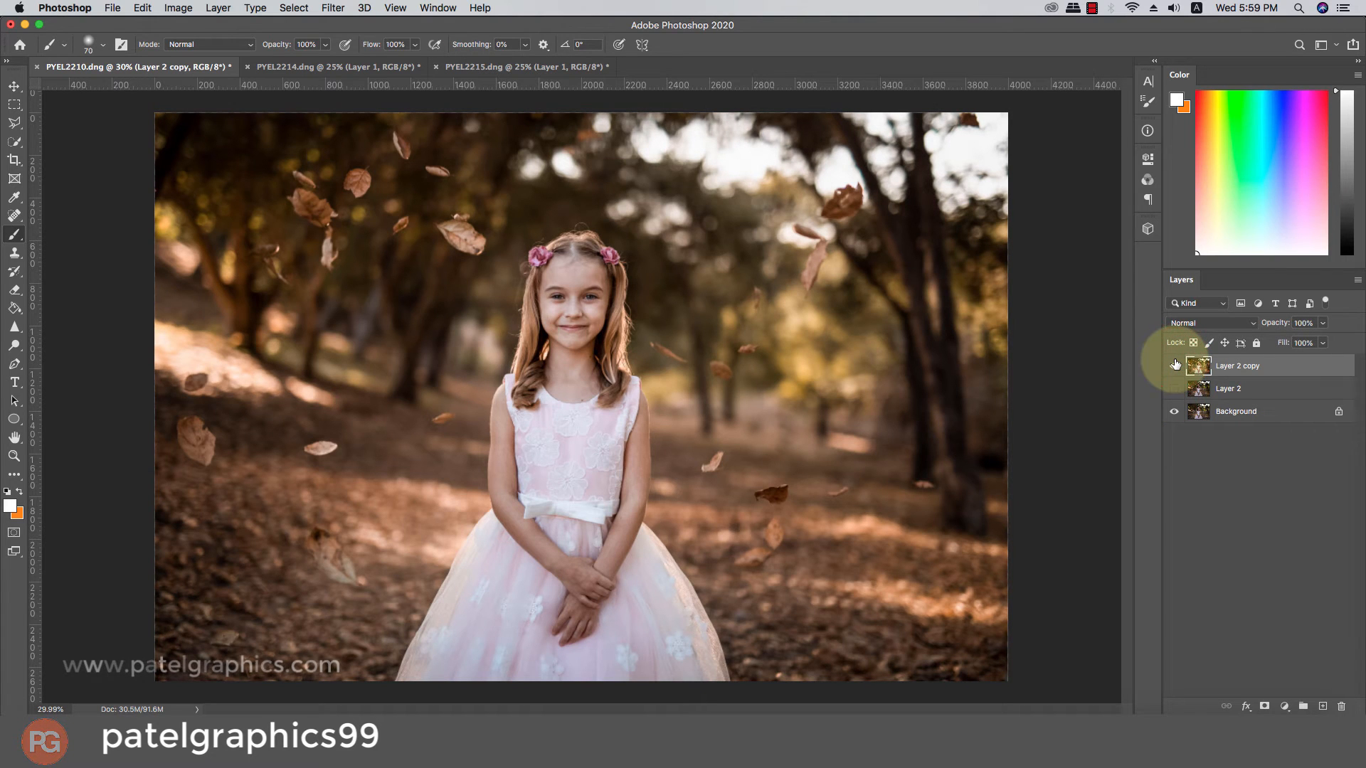
{"action": "left_click", "coordinate": [1174, 365]}
{"action": "left_click", "coordinate": [1175, 365]}
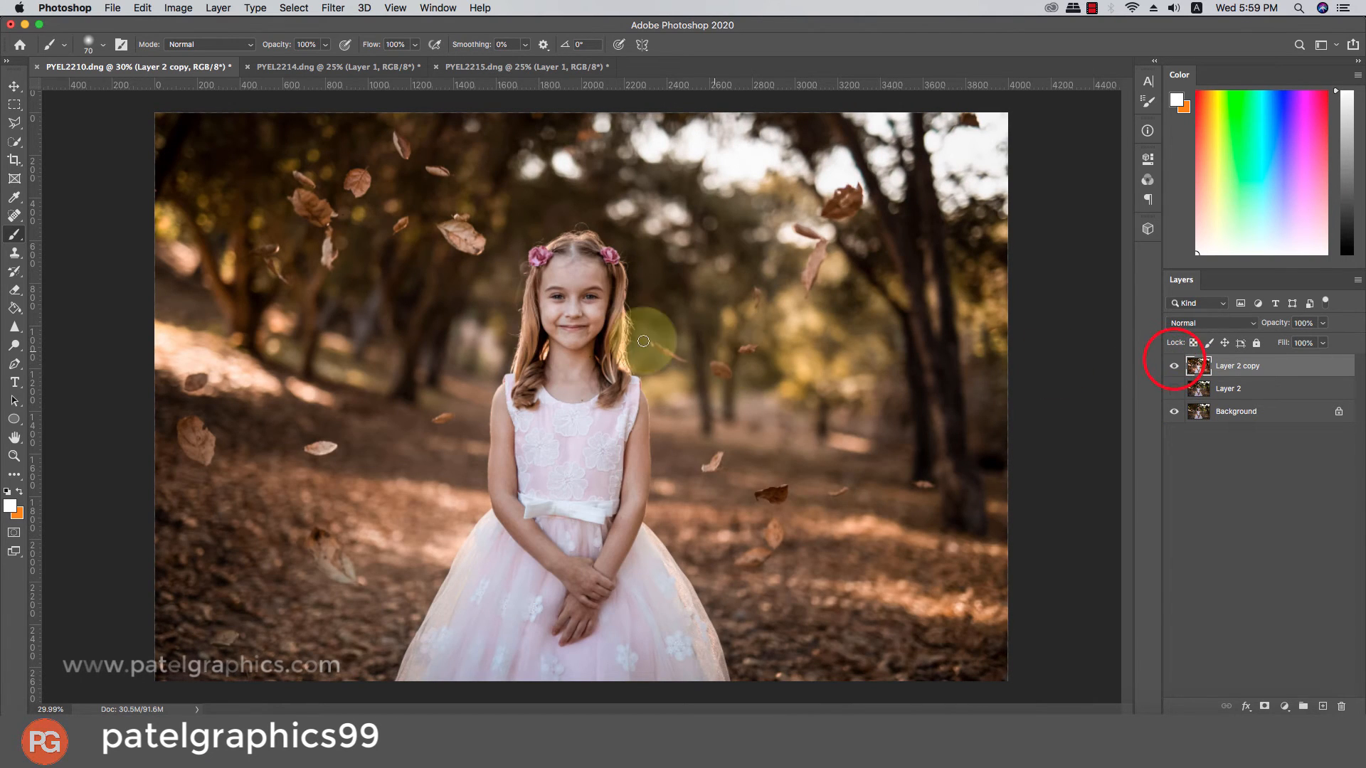
Step: Remove the spots and moles on the girl's cheeks and neck with a small Spot Healing Brush on Layer 2 copy
{"action": "scroll", "coordinate": [569, 276], "scroll_direction": "up", "scroll_amount": 5}
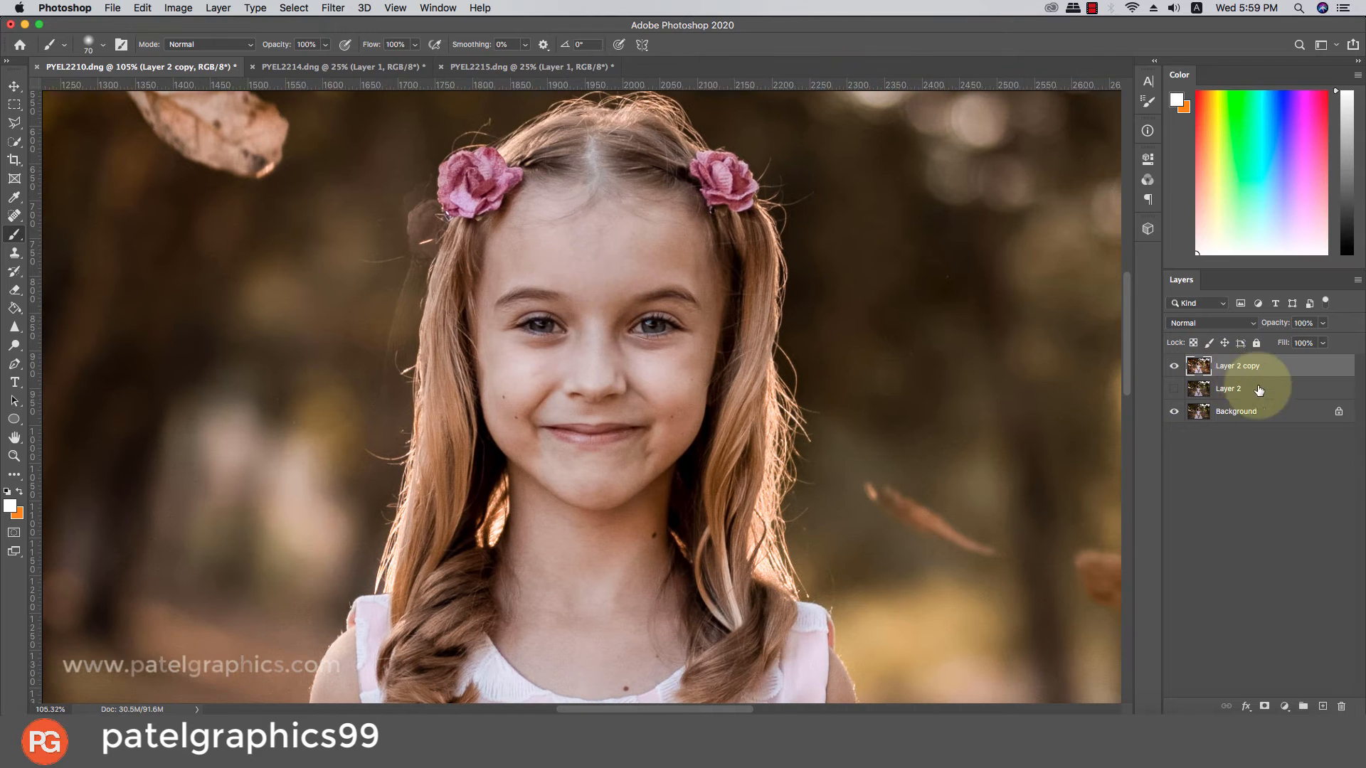
{"action": "key", "text": "j"}
{"action": "scroll", "coordinate": [540, 396], "scroll_direction": "up", "scroll_amount": 2}
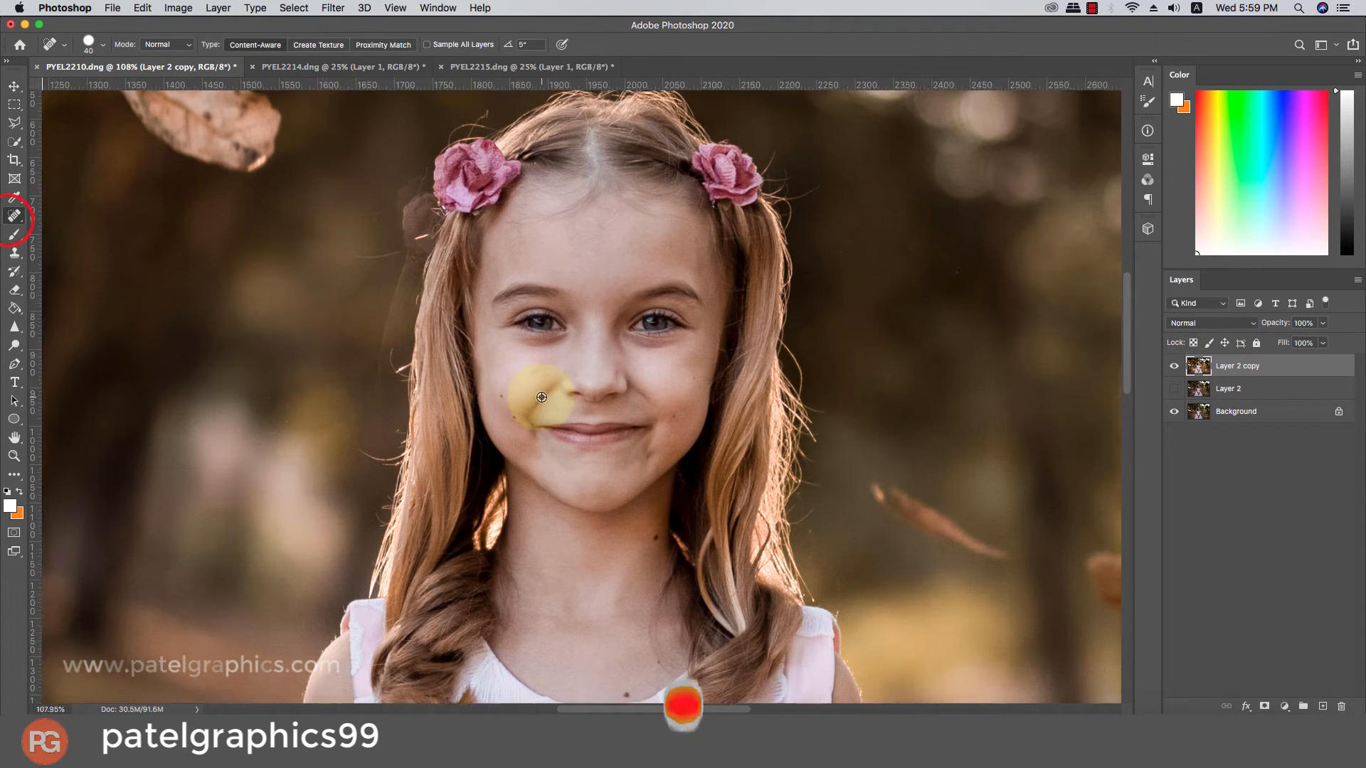
{"action": "key", "text": "bracketleft"}
{"action": "key", "text": "bracketleft"}
{"action": "key", "text": "bracketleft"}
{"action": "key", "text": "bracketleft"}
{"action": "left_click", "coordinate": [696, 419]}
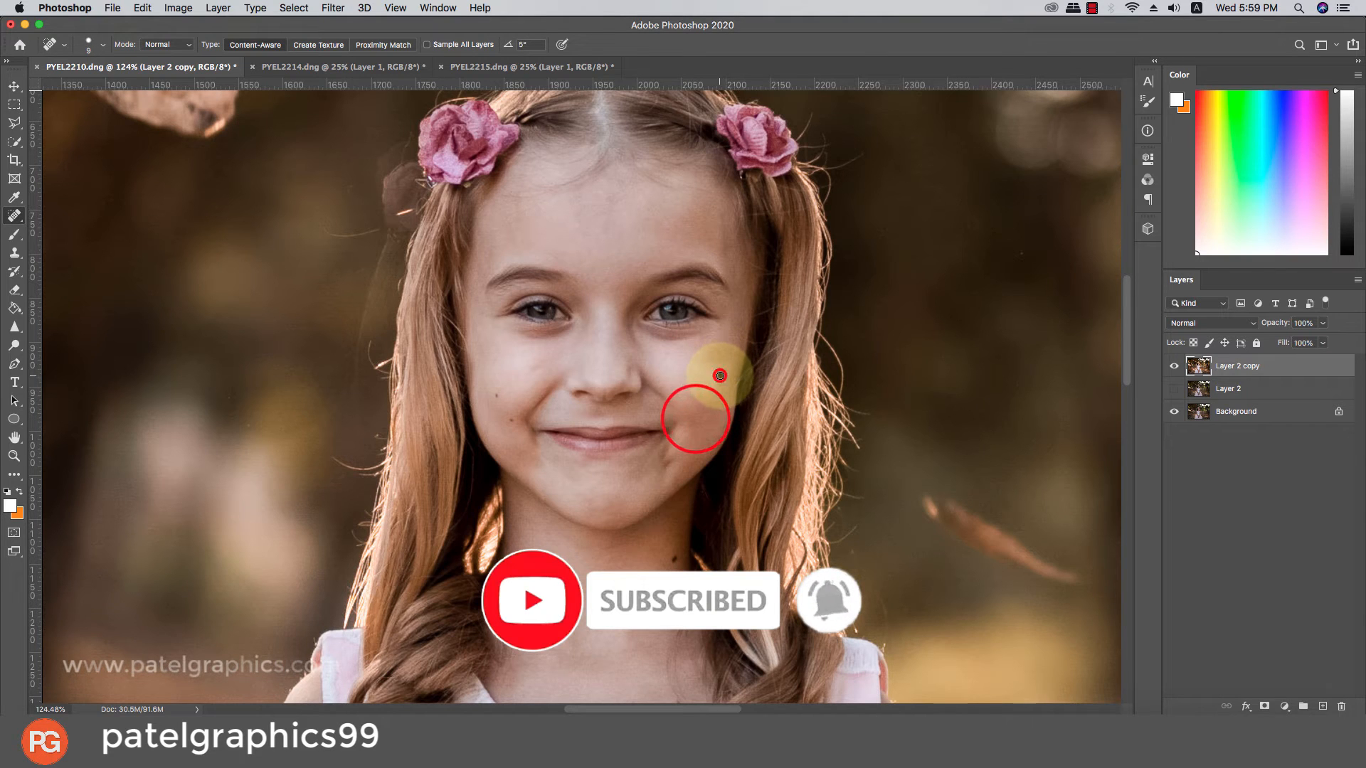
{"action": "left_click", "coordinate": [720, 375]}
{"action": "left_click", "coordinate": [494, 395]}
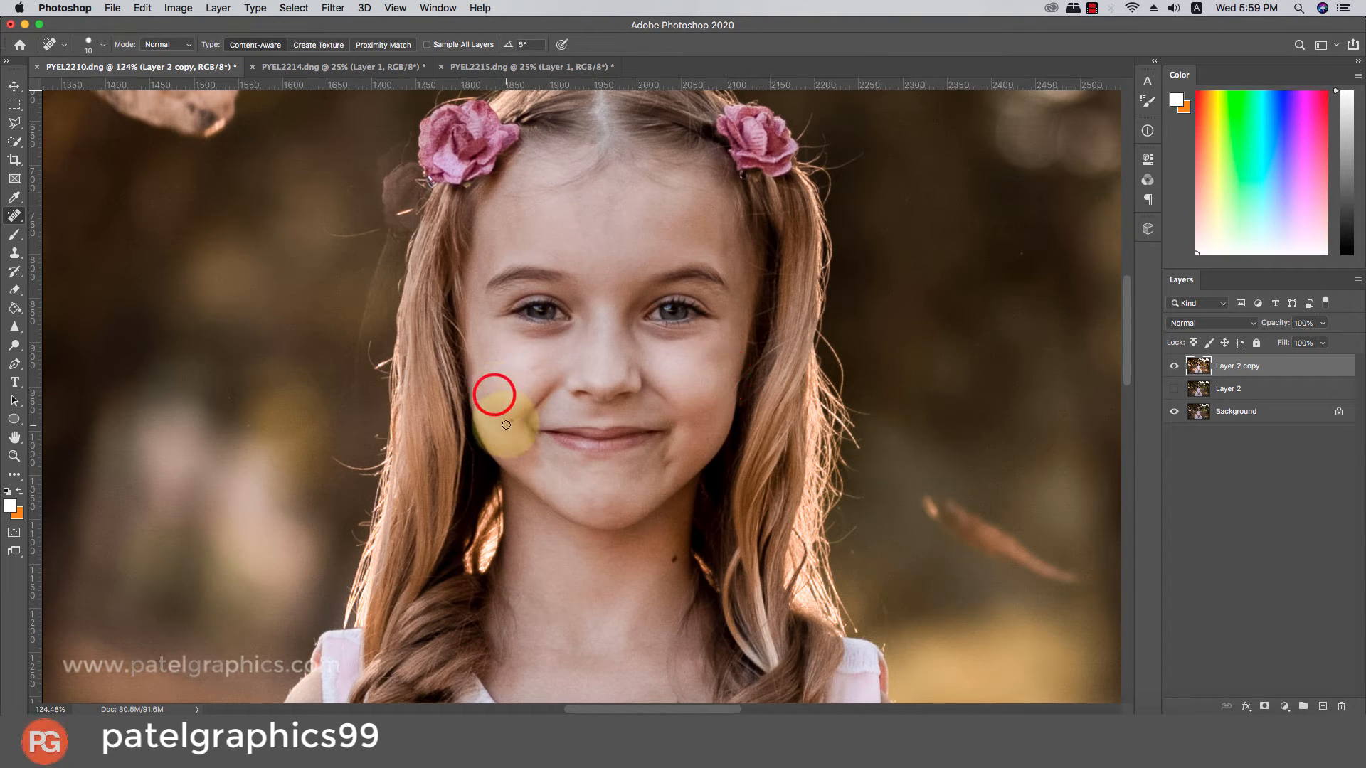
{"action": "left_click", "coordinate": [510, 420]}
{"action": "left_click", "coordinate": [674, 563]}
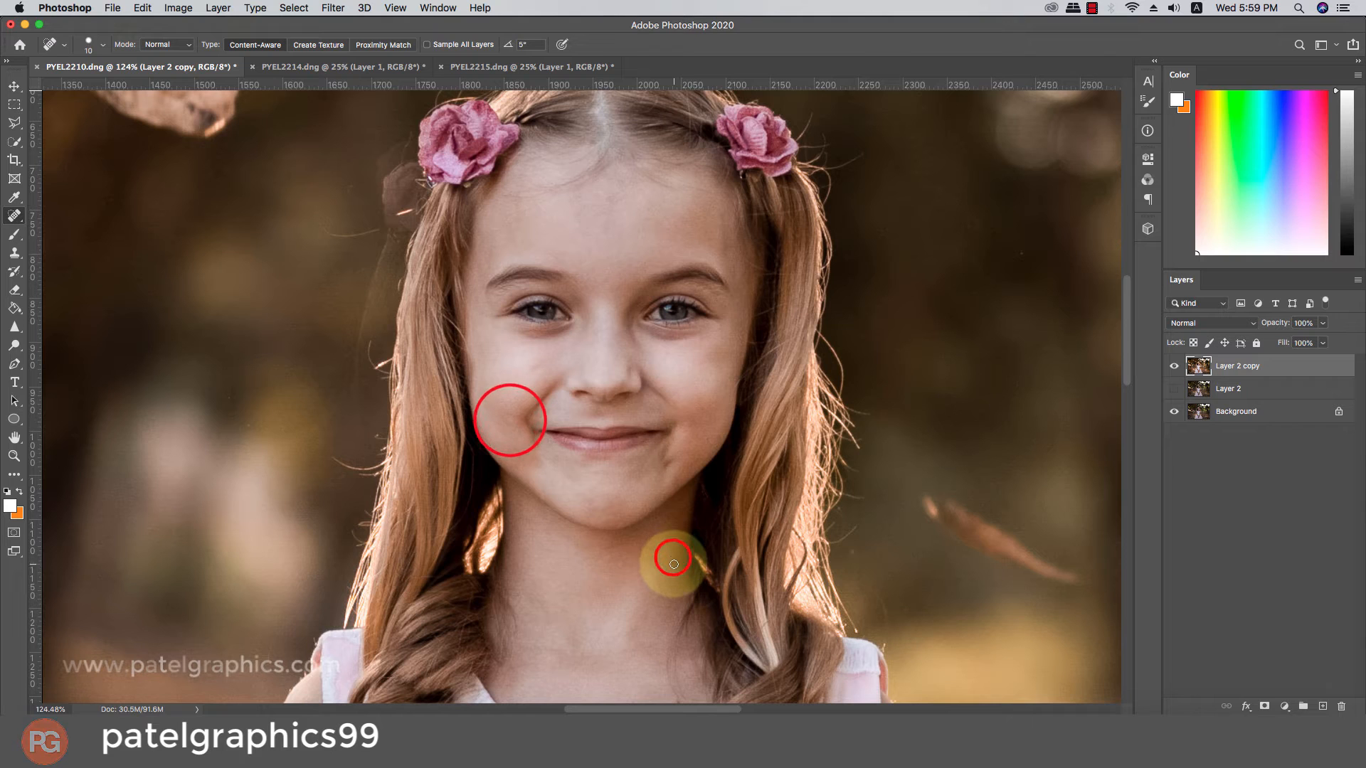
{"action": "key", "text": "bracketright"}
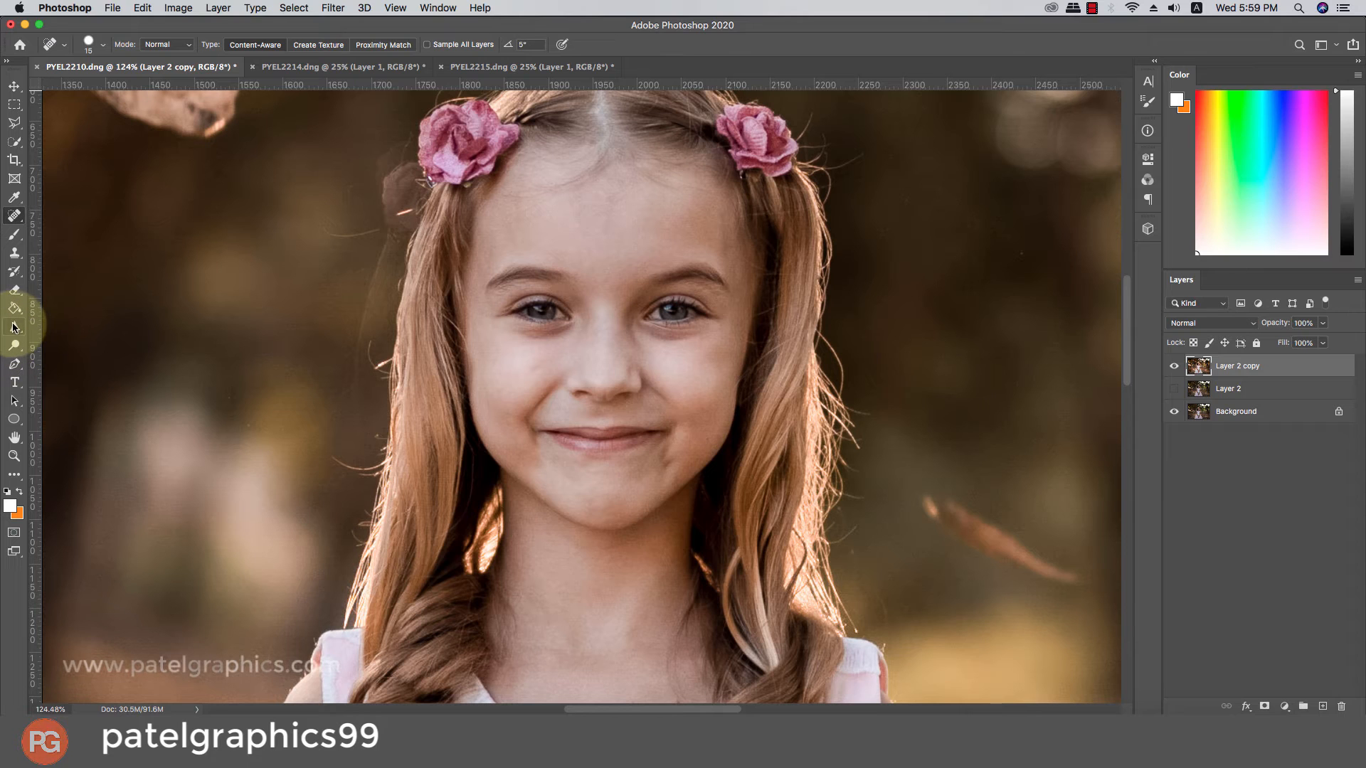
Step: Sharpen both eyes on Layer 2 copy using the Sharpen tool with a reduced brush at 11% strength
{"action": "left_click_drag", "start_coordinate": [15, 328], "coordinate": [57, 335]}
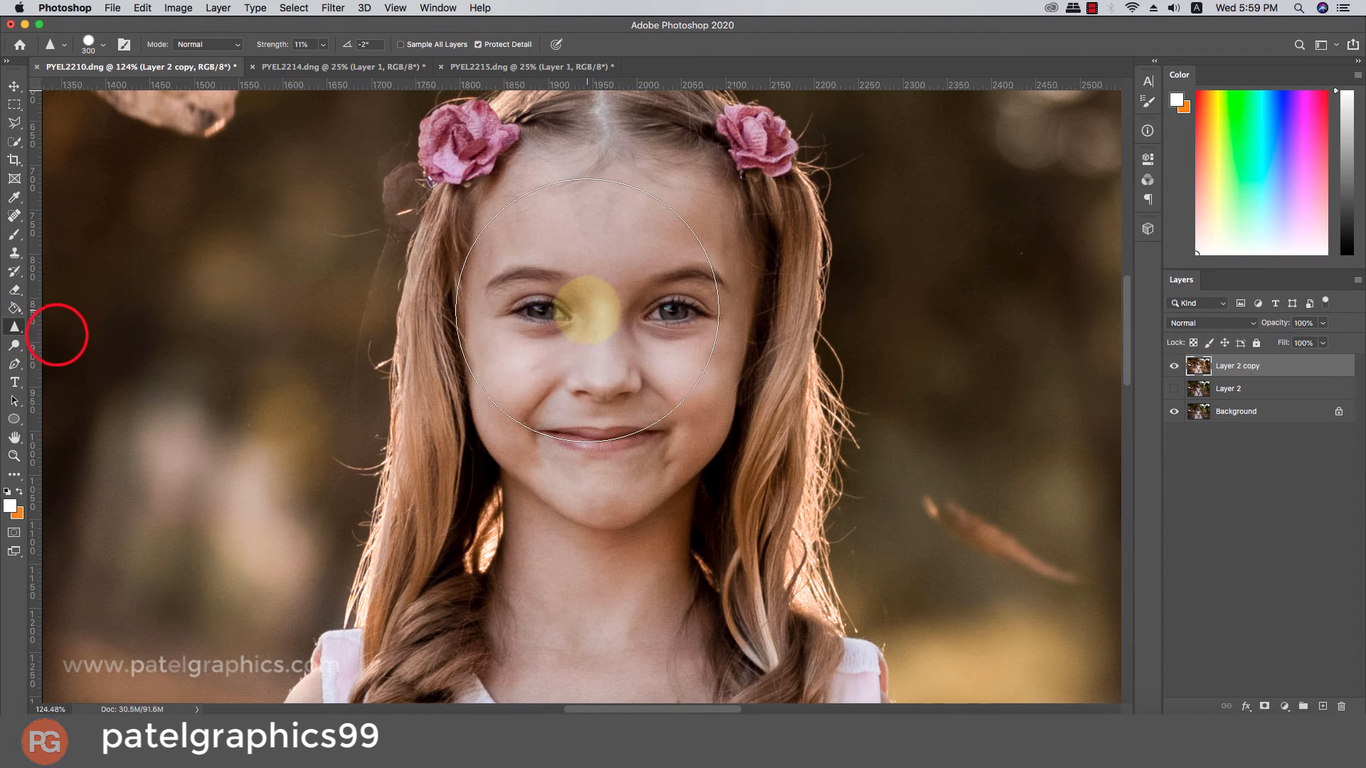
{"action": "key", "text": "bracketleft"}
{"action": "key", "text": "bracketleft"}
{"action": "key", "text": "bracketleft"}
{"action": "key", "text": "bracketleft"}
{"action": "key", "text": "bracketleft"}
{"action": "key", "text": "bracketleft"}
{"action": "key", "text": "bracketleft"}
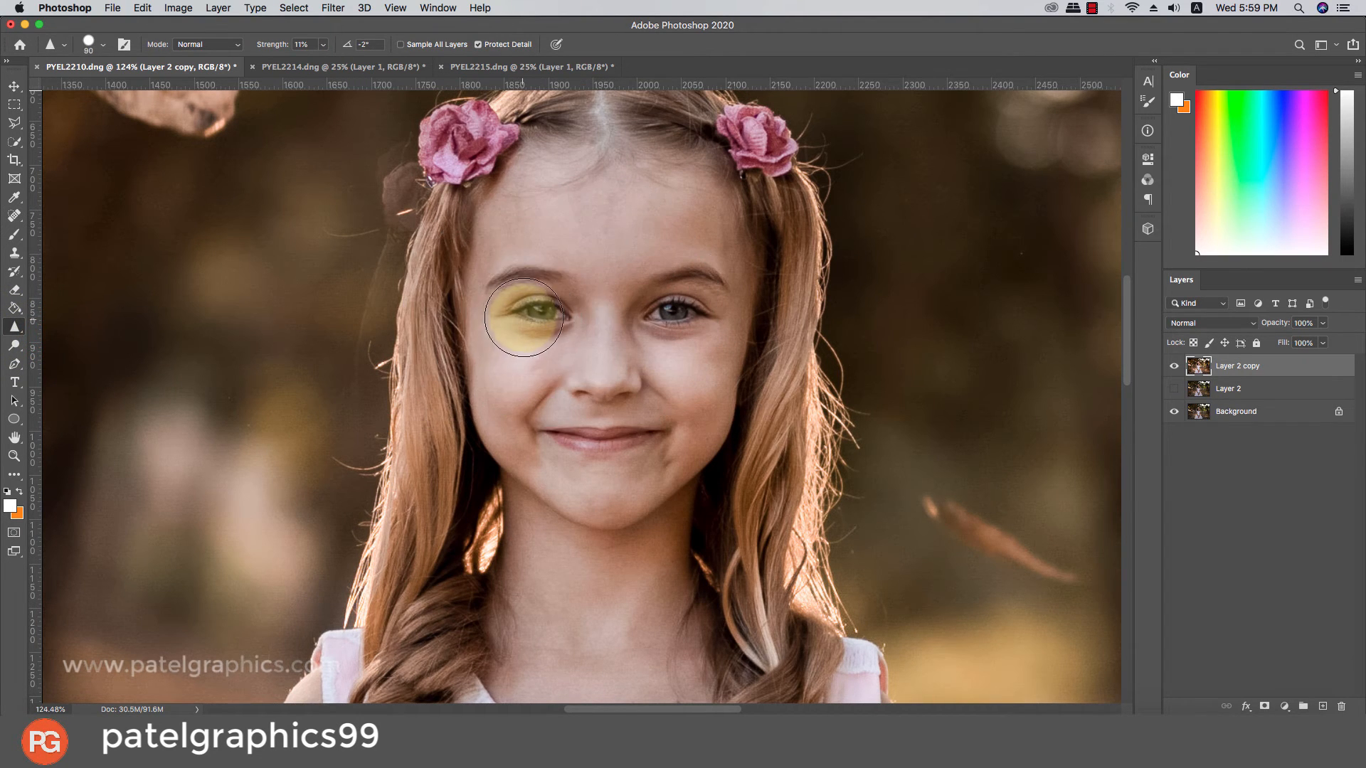
{"action": "mouse_move", "coordinate": [518, 310]}
{"action": "left_mouse_down"}
{"action": "mouse_move", "coordinate": [566, 325]}
{"action": "mouse_move", "coordinate": [500, 319]}
{"action": "mouse_move", "coordinate": [530, 312]}
{"action": "left_mouse_up"}
{"action": "mouse_move", "coordinate": [659, 314]}
{"action": "left_mouse_down"}
{"action": "mouse_move", "coordinate": [720, 315]}
{"action": "mouse_move", "coordinate": [676, 292]}
{"action": "mouse_move", "coordinate": [730, 301]}
{"action": "left_mouse_up"}
{"action": "left_click_drag", "start_coordinate": [532, 285], "coordinate": [505, 292]}
Step: Sharpen the lips and both hair flowers with a 60 px Sharpen brush
{"action": "left_click_drag", "start_coordinate": [562, 433], "coordinate": [655, 427]}
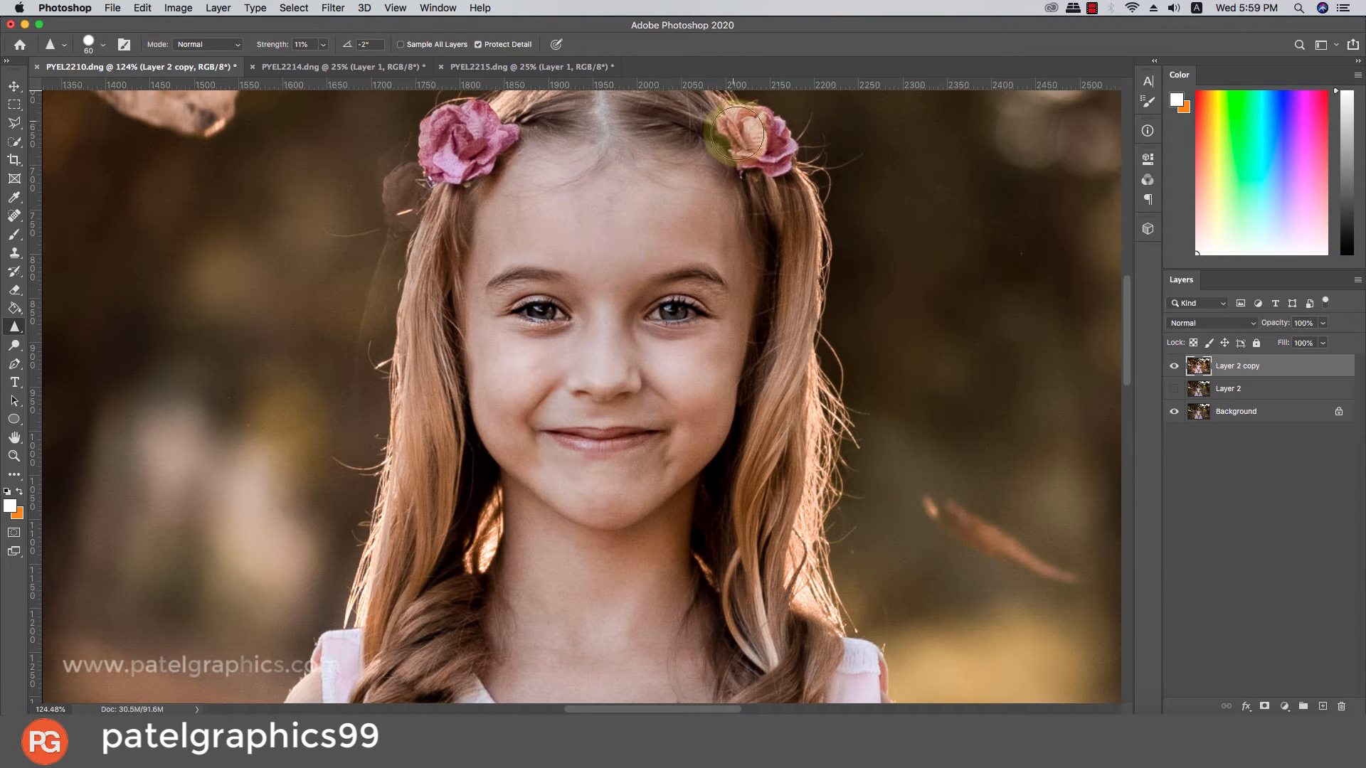
{"action": "mouse_move", "coordinate": [740, 136]}
{"action": "left_mouse_down"}
{"action": "mouse_move", "coordinate": [750, 141]}
{"action": "mouse_move", "coordinate": [738, 133]}
{"action": "left_mouse_up"}
{"action": "mouse_move", "coordinate": [479, 120]}
{"action": "left_mouse_down"}
{"action": "mouse_move", "coordinate": [453, 155]}
{"action": "mouse_move", "coordinate": [480, 132]}
{"action": "left_mouse_up"}
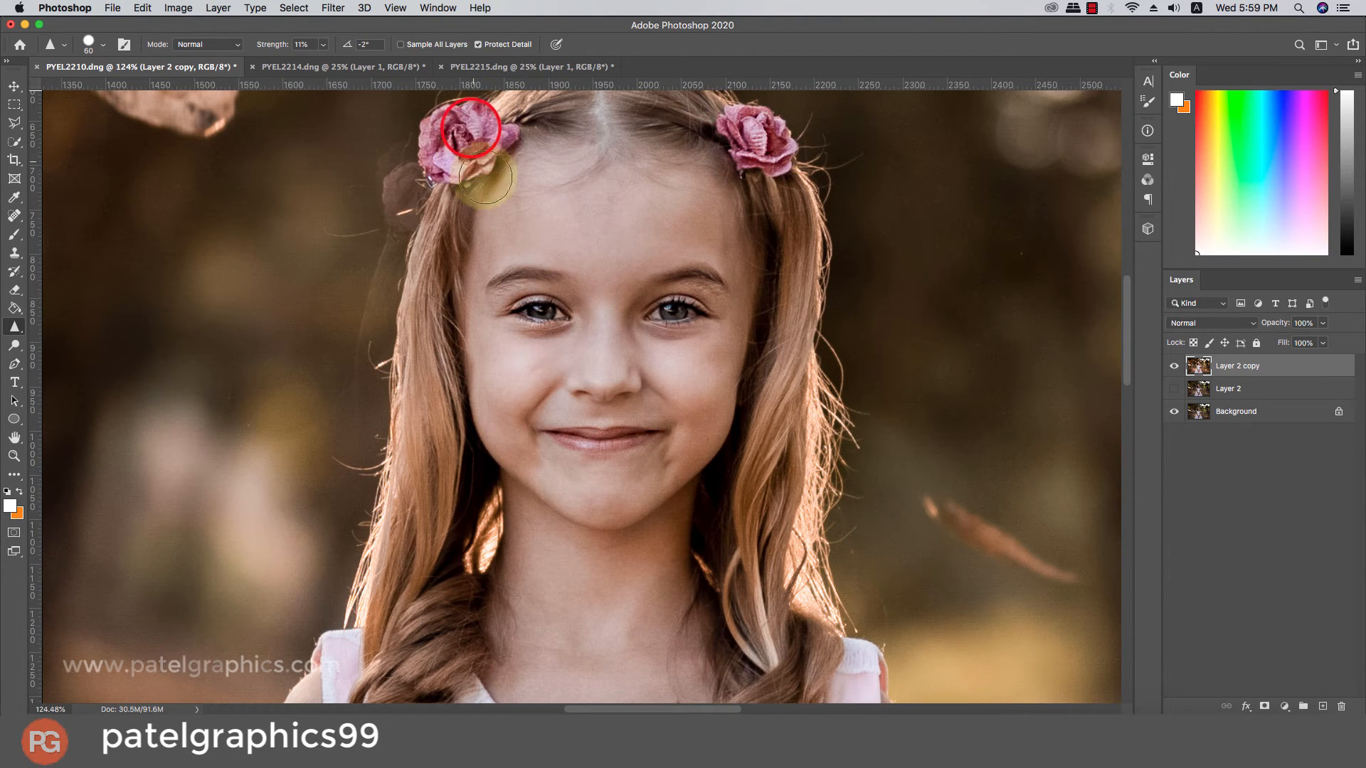
Step: Compare the retouched portrait with the original up close by toggling the visibility of Layer 2 copy
{"action": "scroll", "coordinate": [494, 184], "scroll_direction": "down", "scroll_amount": 5}
{"action": "scroll", "coordinate": [620, 175], "scroll_direction": "down", "scroll_amount": 4}
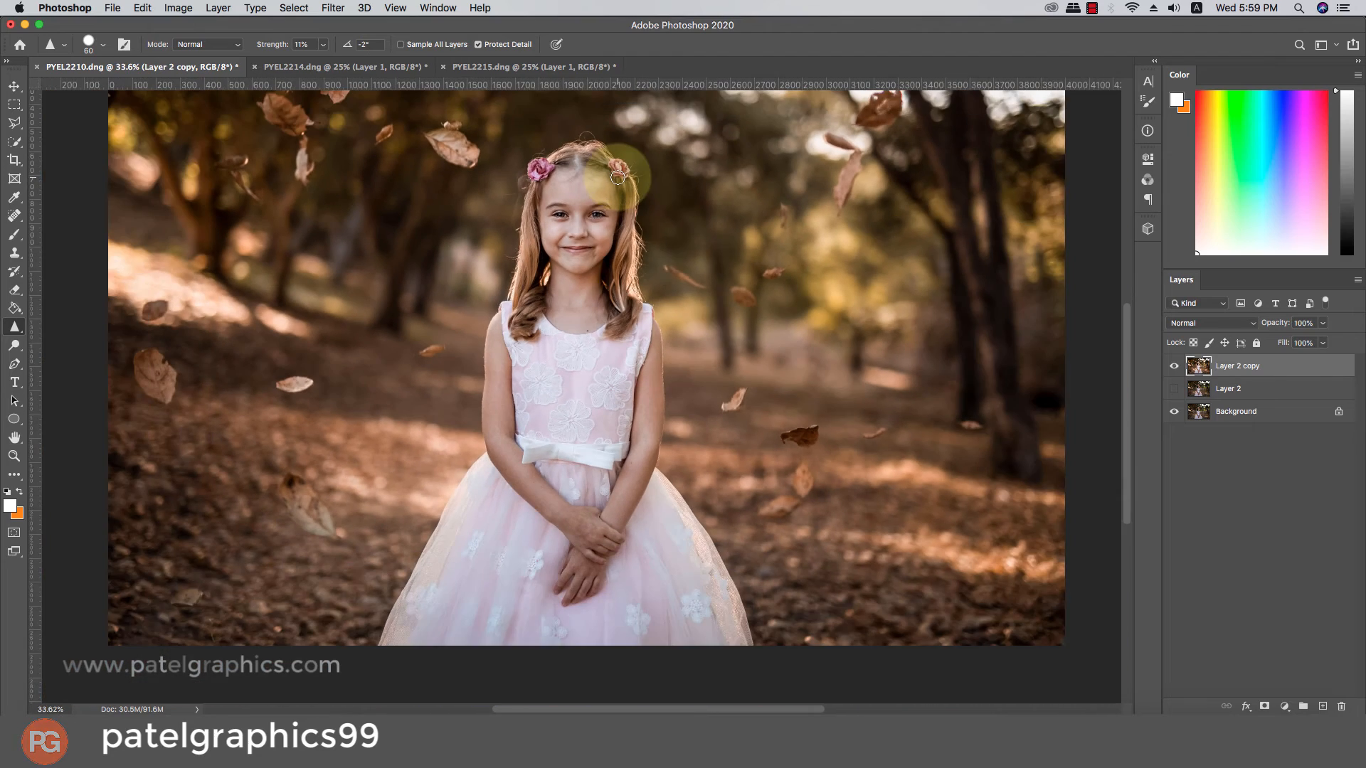
{"action": "scroll", "coordinate": [639, 240], "scroll_direction": "up", "scroll_amount": 6}
{"action": "left_click", "coordinate": [1175, 366]}
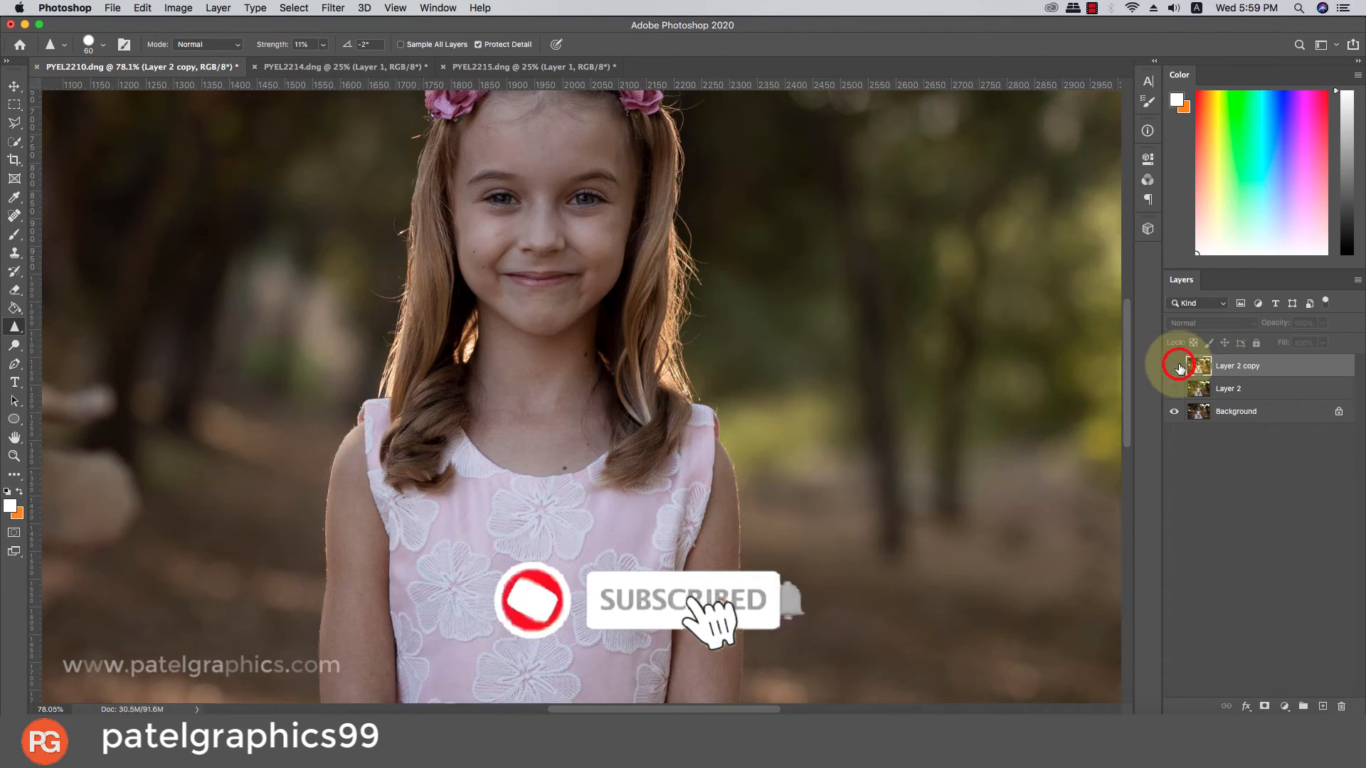
{"action": "left_click", "coordinate": [1177, 366]}
{"action": "left_click", "coordinate": [1176, 366]}
{"action": "left_click", "coordinate": [1175, 366]}
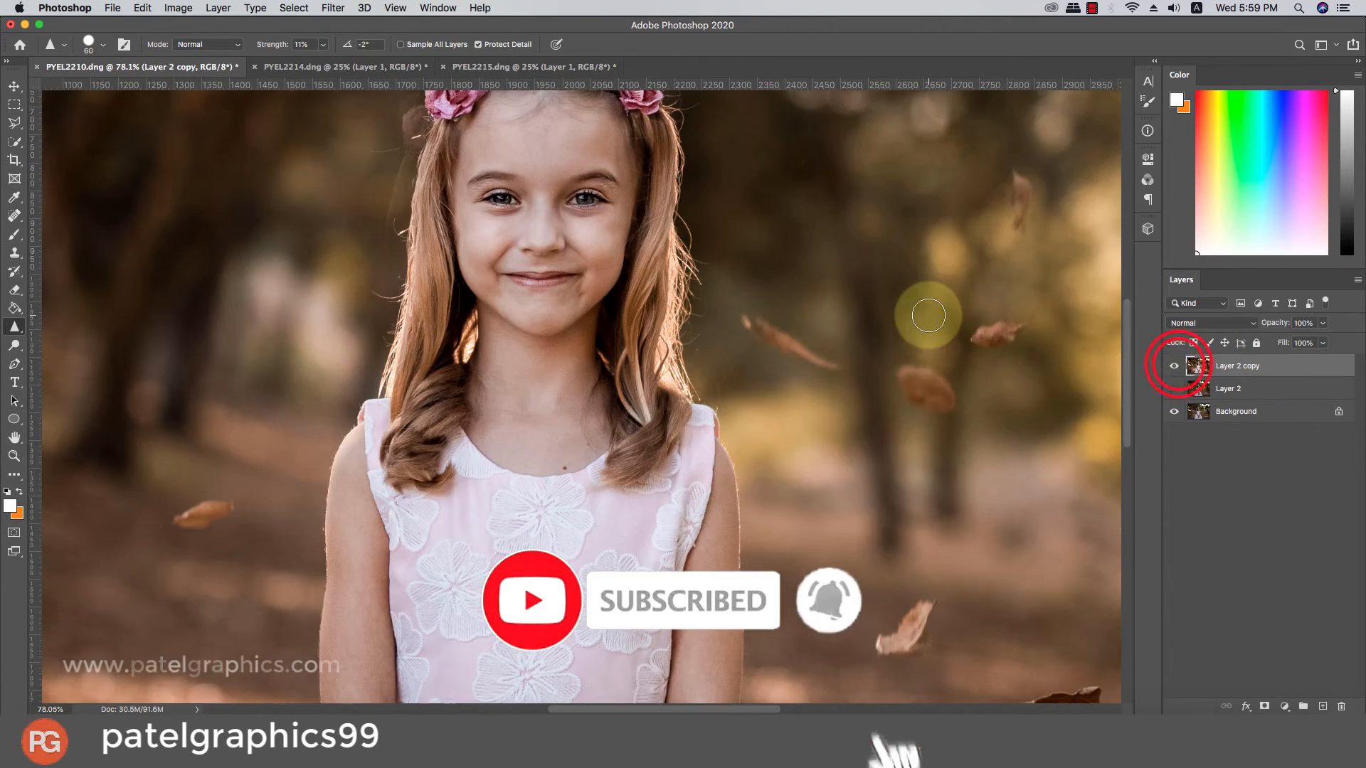
{"action": "scroll", "coordinate": [917, 309], "scroll_direction": "down", "scroll_amount": 6}
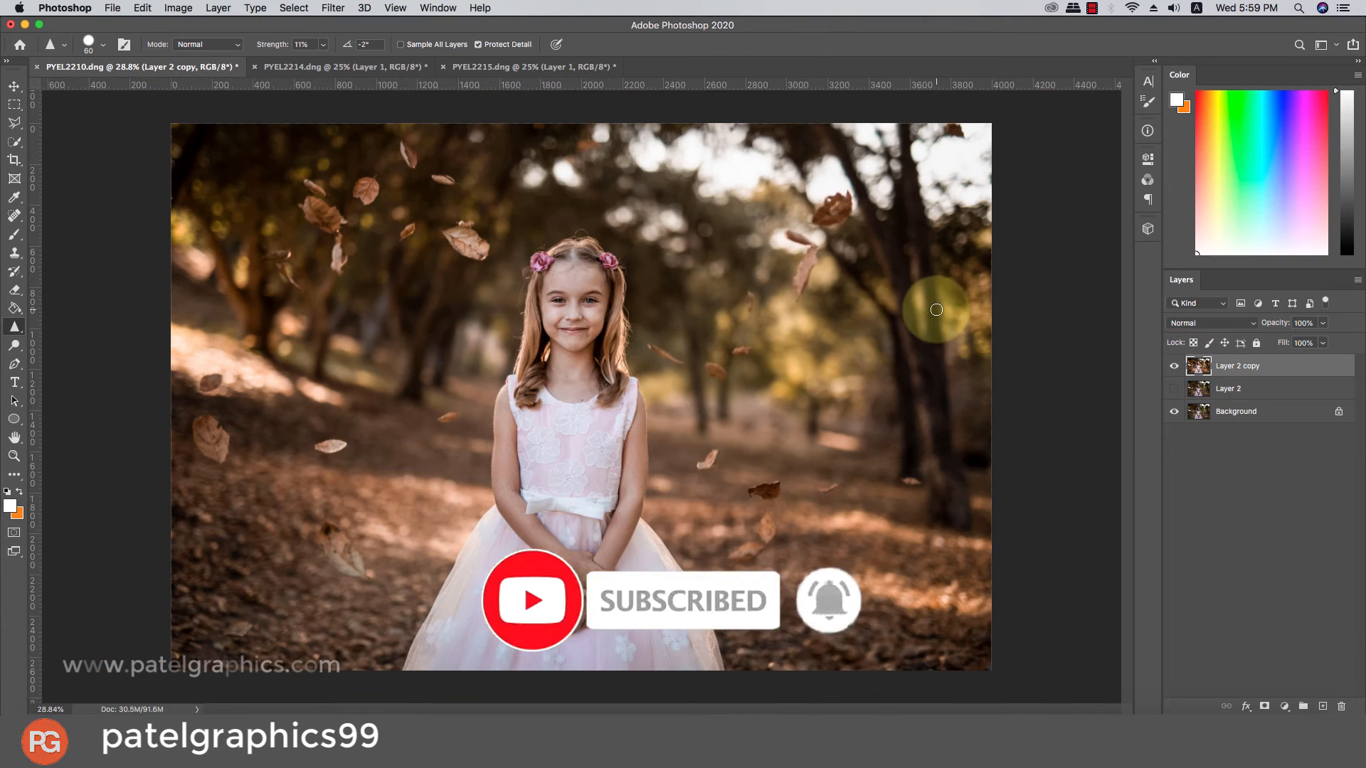
Step: Add a Color Lookup adjustment layer with the filmstock_50.3dl 3DLUT file and lower its opacity to 22%
{"action": "left_click", "coordinate": [1284, 706]}
{"action": "left_click", "coordinate": [1297, 613]}
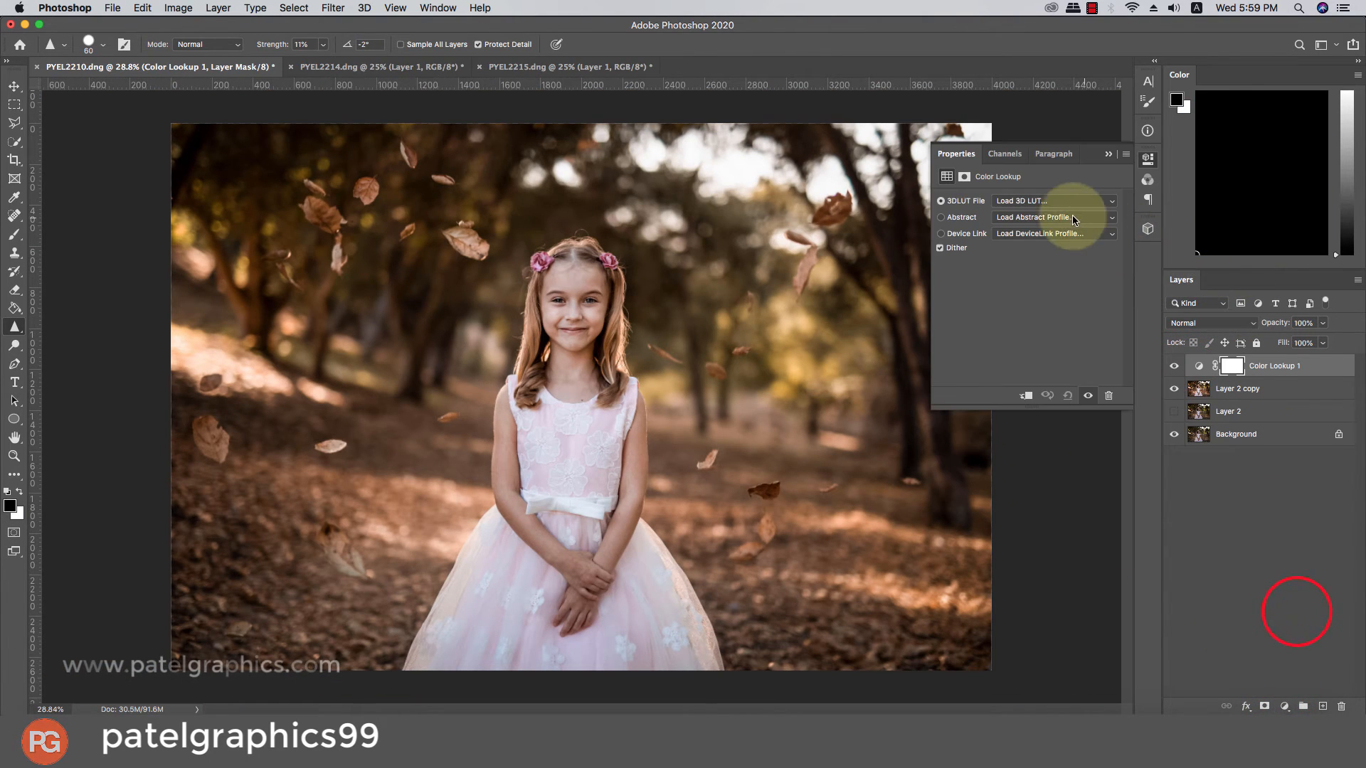
{"action": "left_click", "coordinate": [1058, 200]}
{"action": "left_click", "coordinate": [1036, 341]}
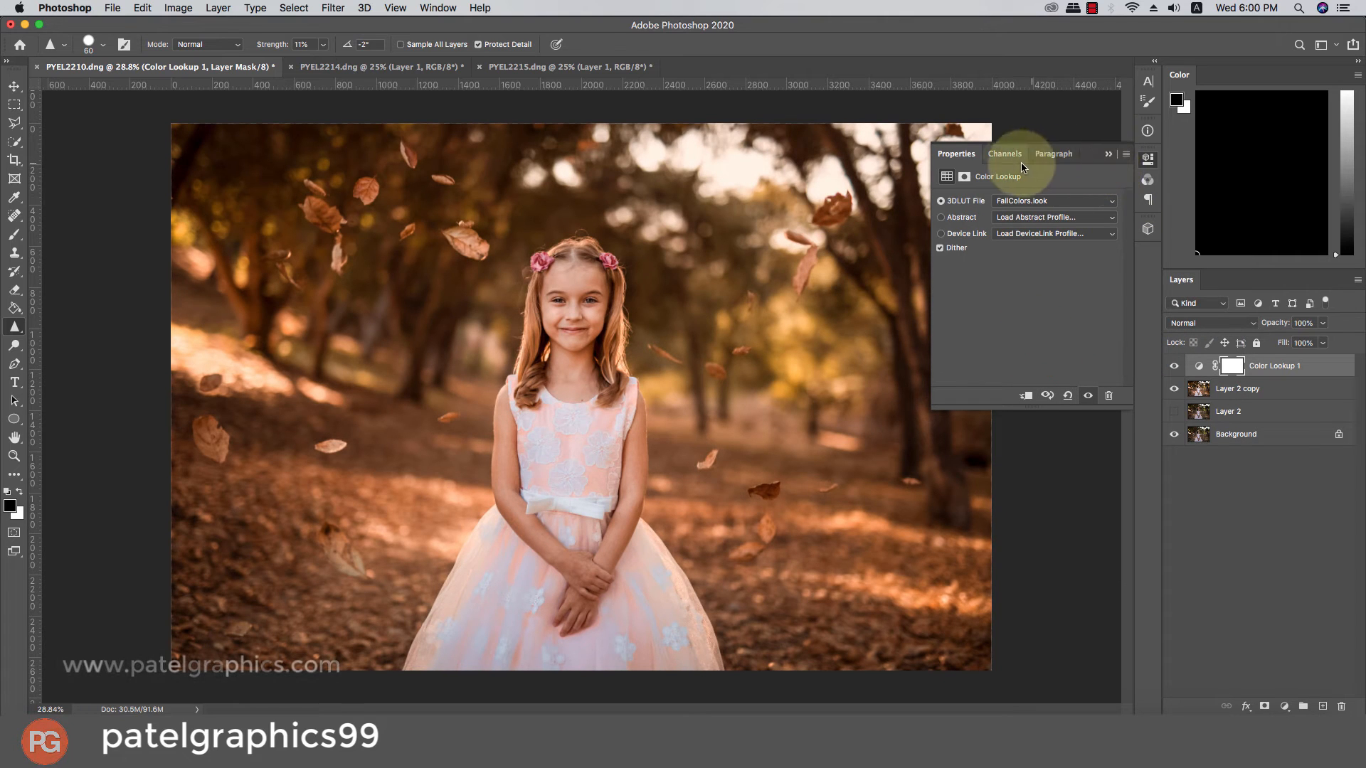
{"action": "left_click", "coordinate": [1023, 202]}
{"action": "left_click", "coordinate": [1021, 212]}
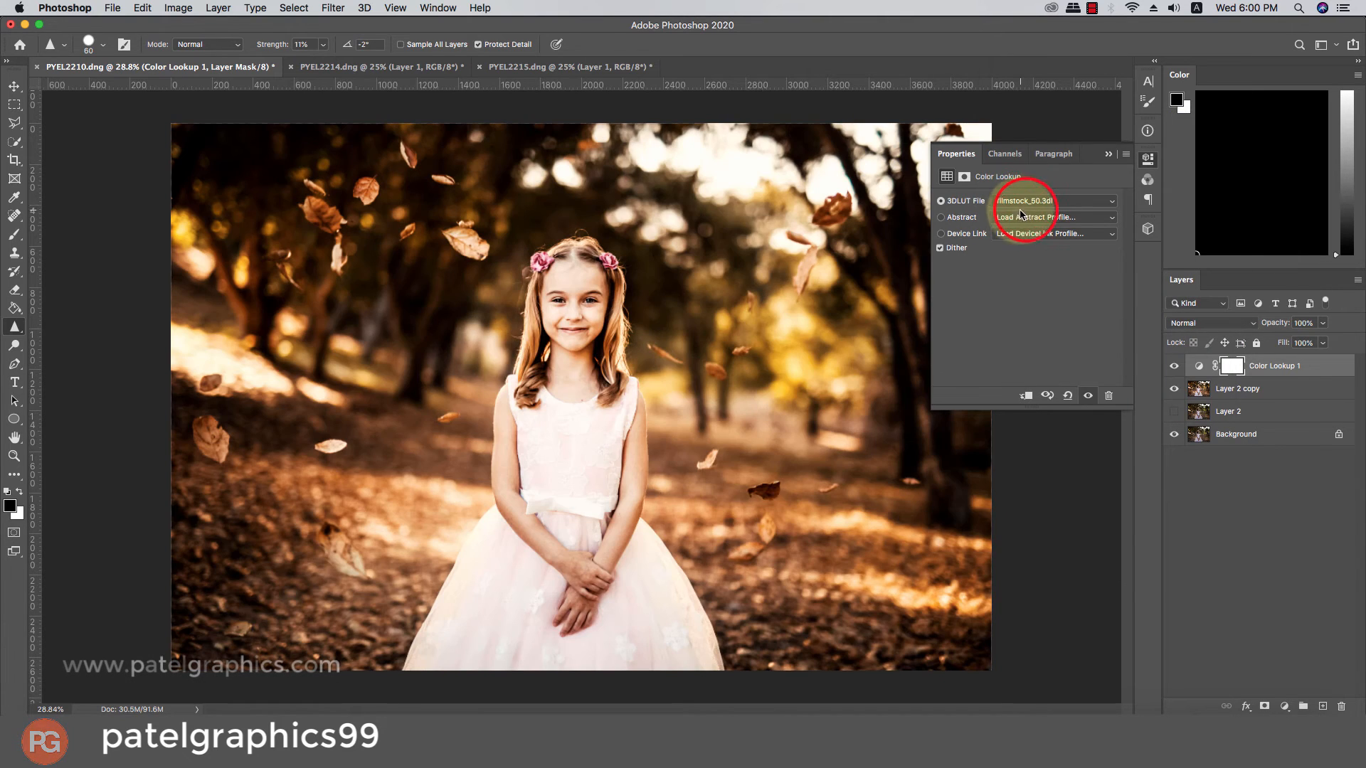
{"action": "left_click_drag", "start_coordinate": [1322, 323], "coordinate": [1275, 343]}
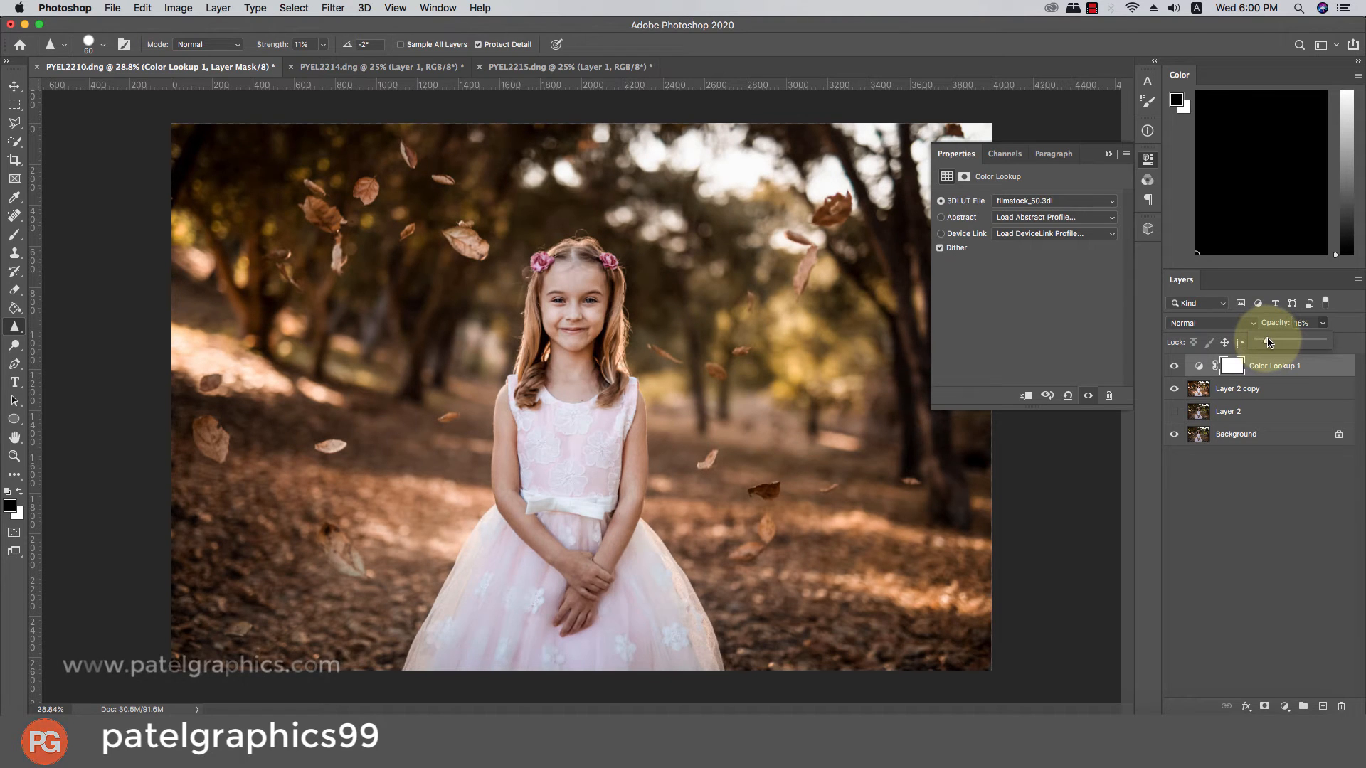
{"action": "left_click", "coordinate": [1105, 156]}
Step: Group the Color Lookup layer, Layer 2 copy and Layer 2 together above the Background
{"action": "left_click", "coordinate": [1302, 364]}
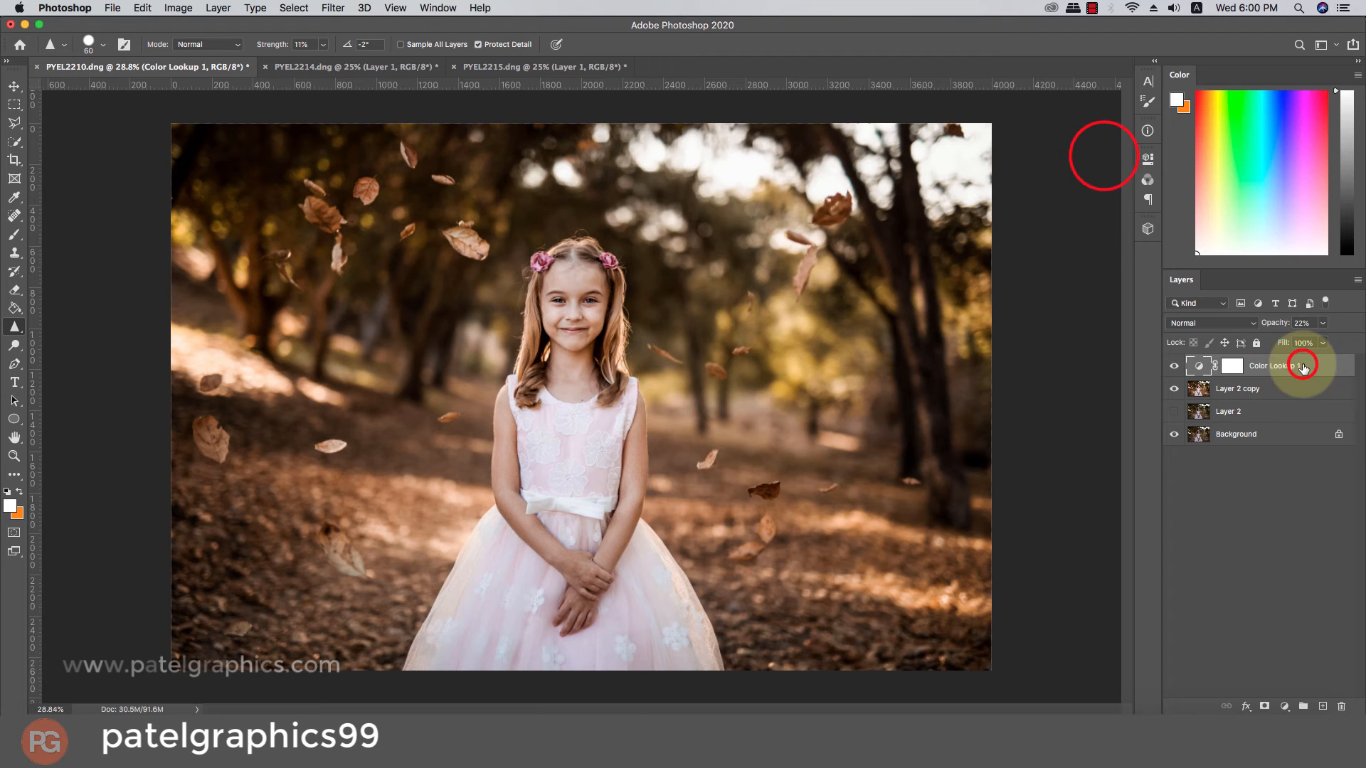
{"action": "left_click", "coordinate": [1278, 414]}
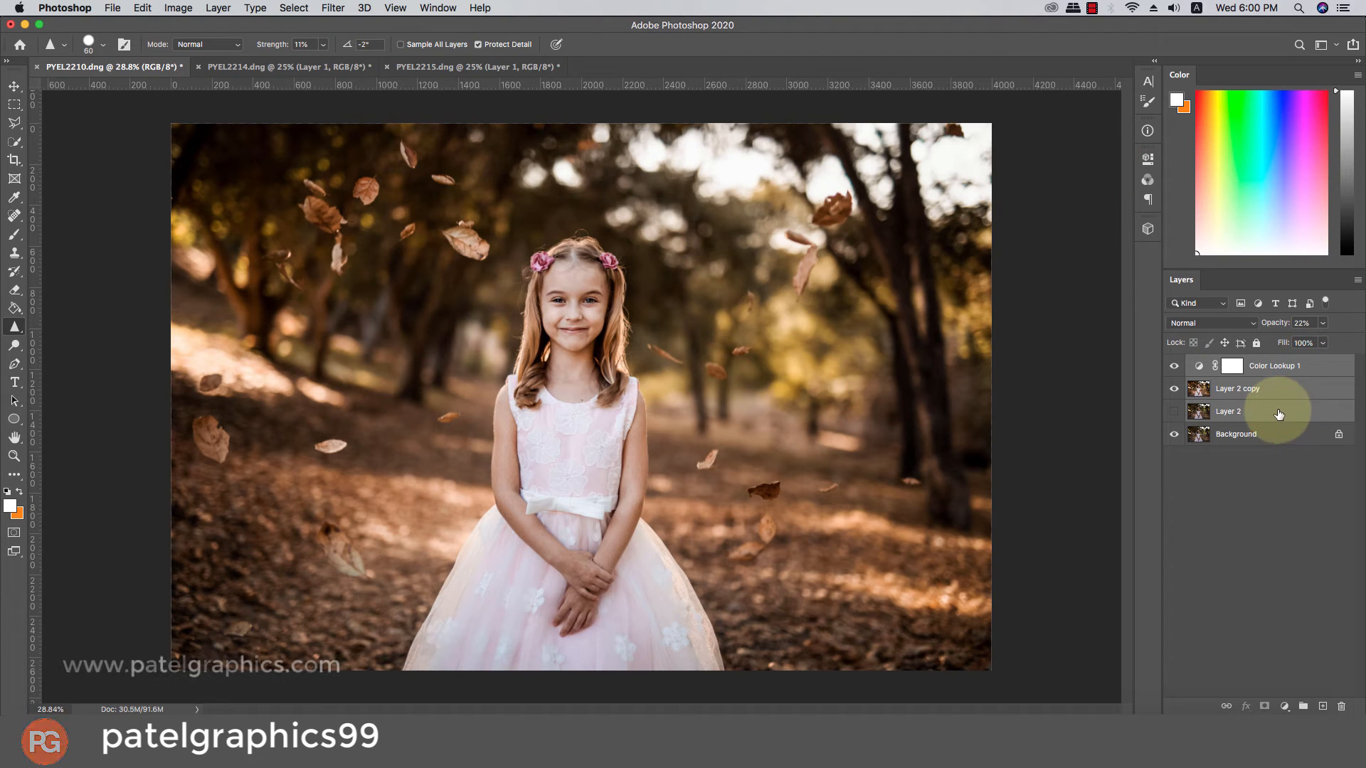
{"action": "key", "text": "super+g"}
Step: Toggle the layer group's visibility to compare the finished edit with the original photo
{"action": "left_click", "coordinate": [1174, 364]}
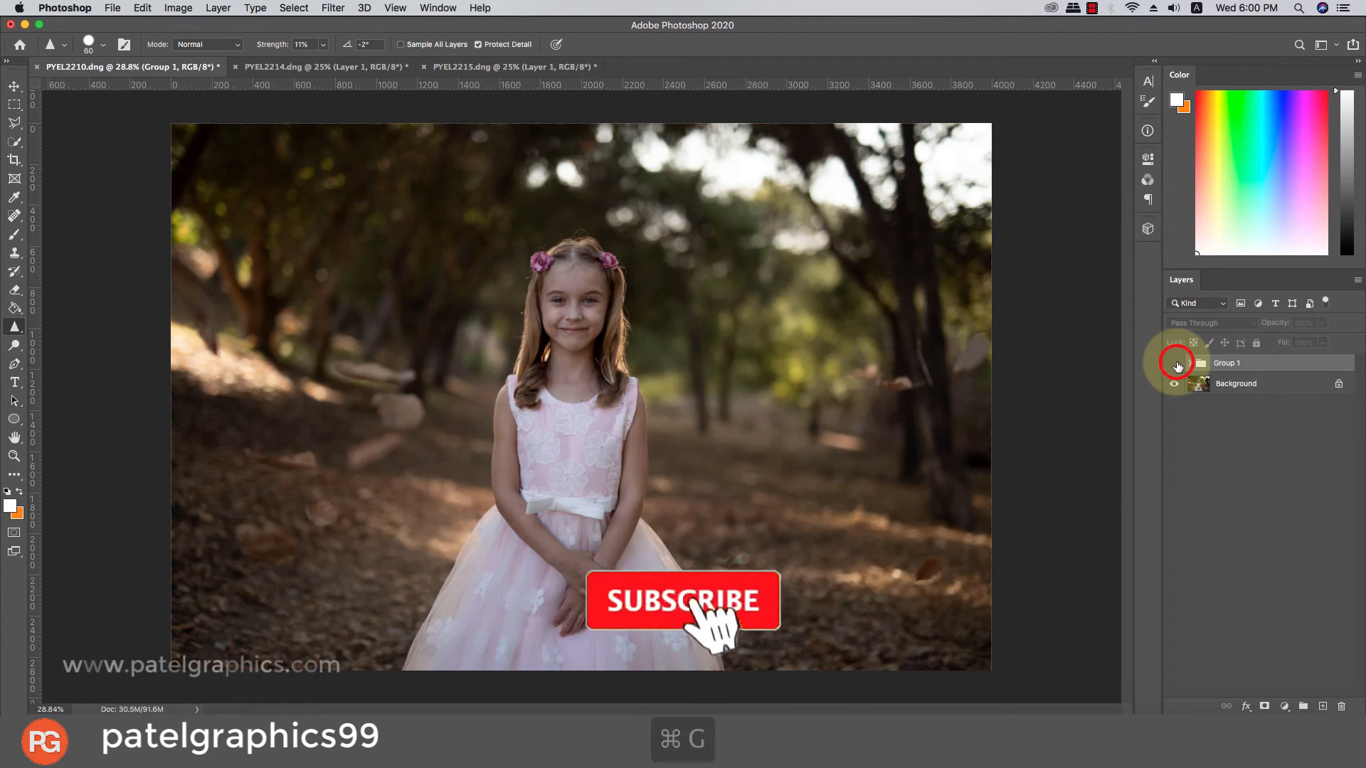
{"action": "left_click", "coordinate": [1174, 364]}
{"action": "left_click", "coordinate": [1175, 363]}
{"action": "left_click", "coordinate": [1175, 363]}
{"action": "left_click", "coordinate": [1175, 363]}
{"action": "left_click", "coordinate": [1174, 363]}
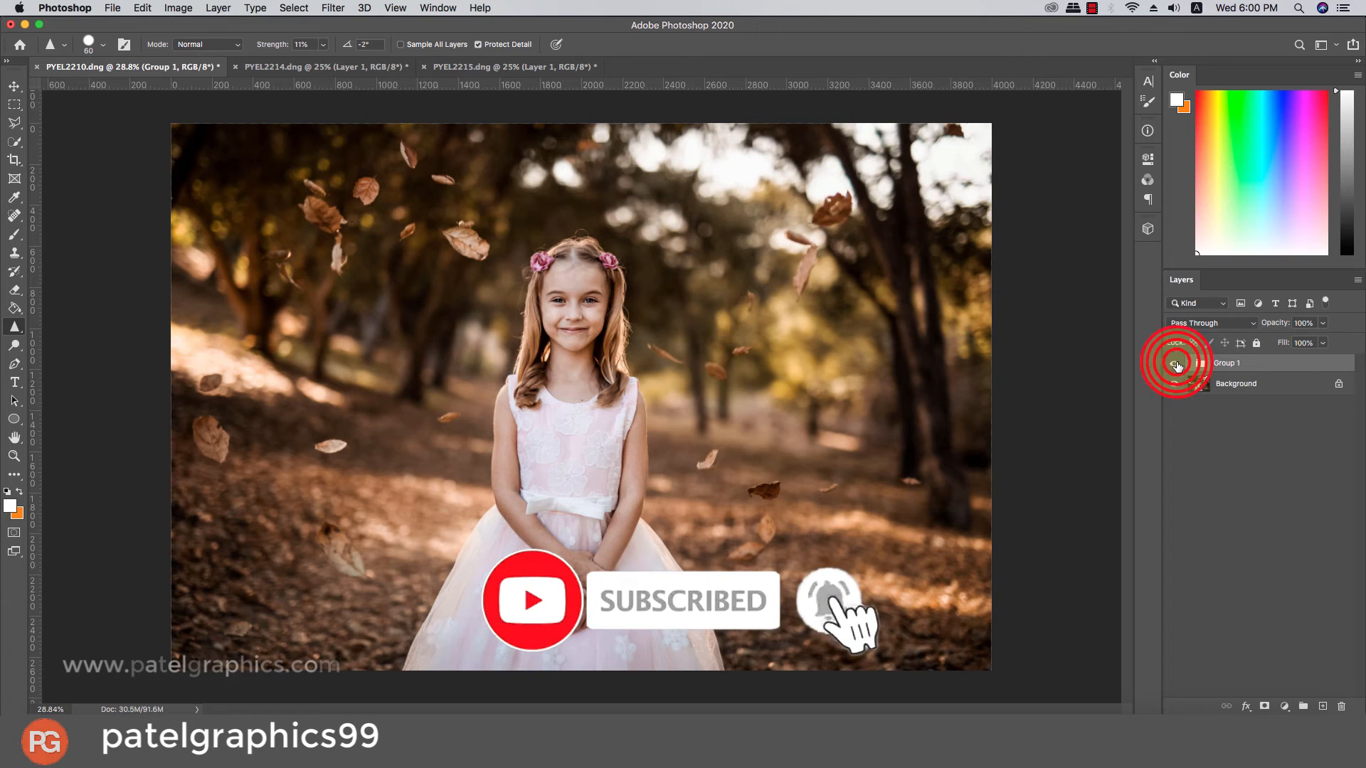
{"action": "left_click", "coordinate": [1175, 364]}
{"action": "left_click", "coordinate": [1175, 364]}
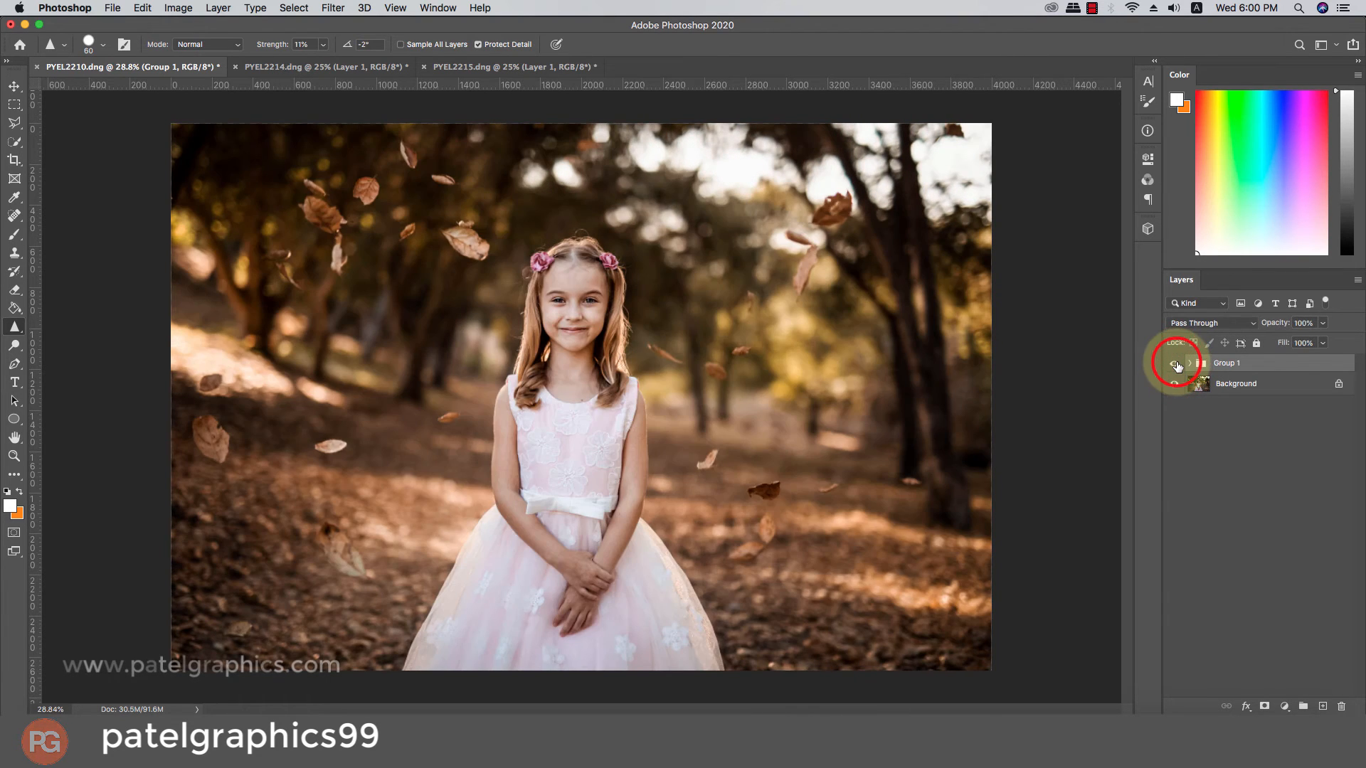
Step: Hide and show Group 1 repeatedly to review the overall before and after of the portrait
{"action": "left_click", "coordinate": [1175, 364]}
{"action": "left_click", "coordinate": [1175, 365]}
{"action": "left_click", "coordinate": [1175, 364]}
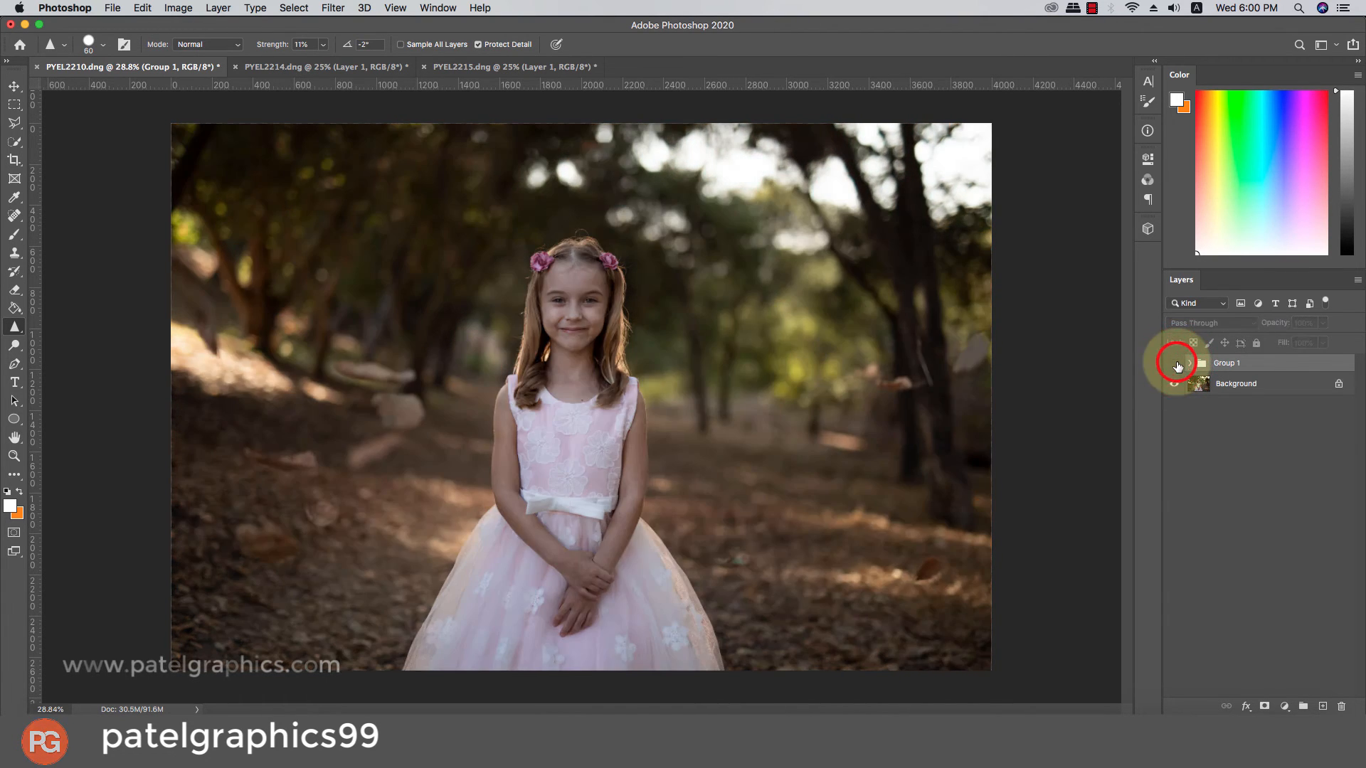
{"action": "left_click", "coordinate": [1175, 364]}
{"action": "left_click", "coordinate": [1175, 364]}
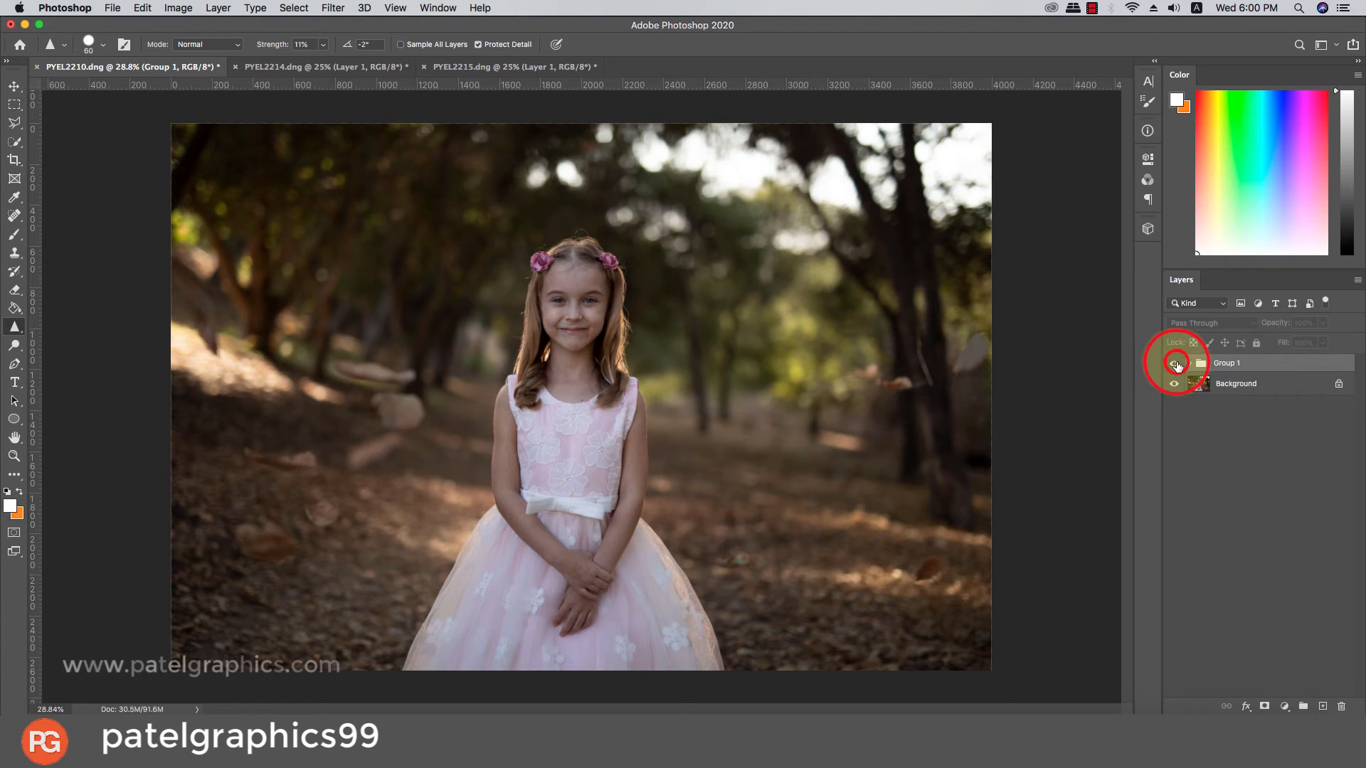
{"action": "left_click", "coordinate": [1175, 364]}
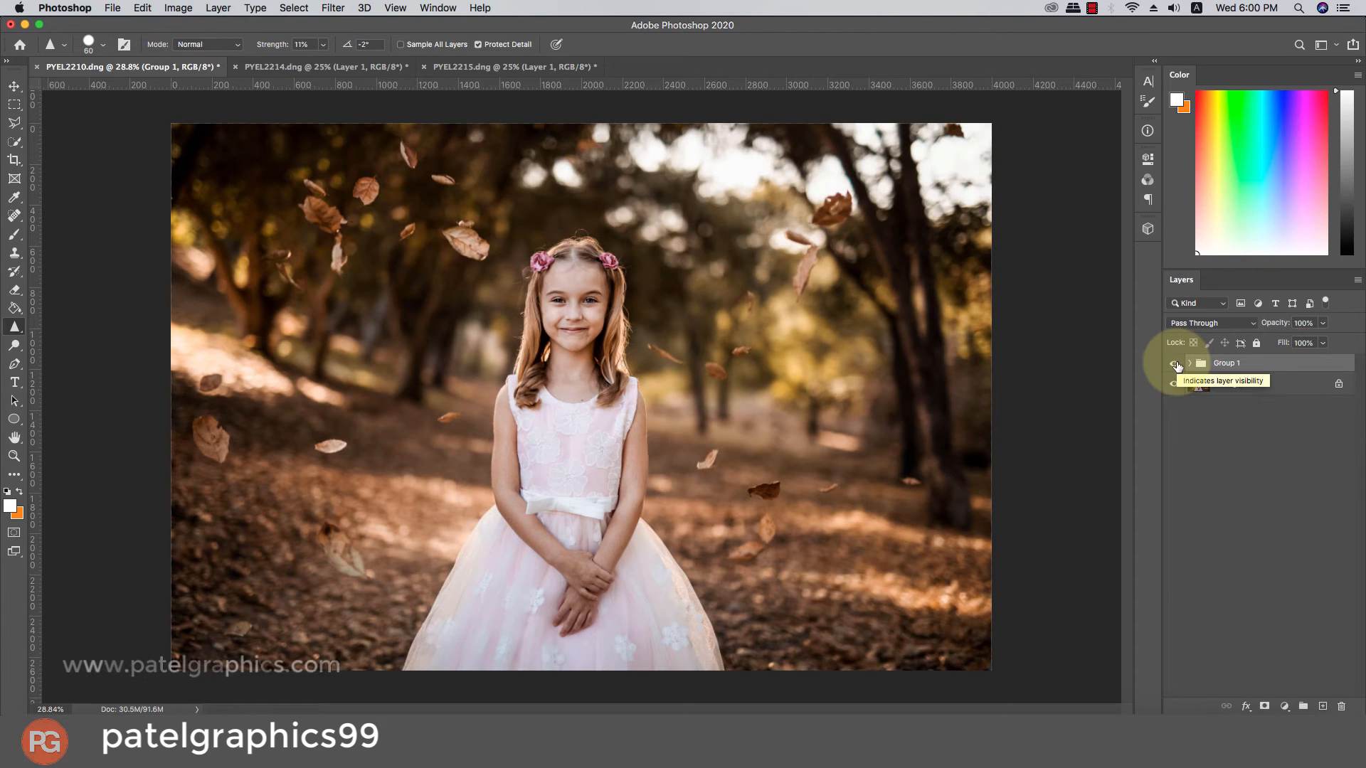
Step: Expand Group 1 and toggle the Color Lookup 1 and Layer 2 copy layers to examine each one's contribution
{"action": "left_click", "coordinate": [1190, 362]}
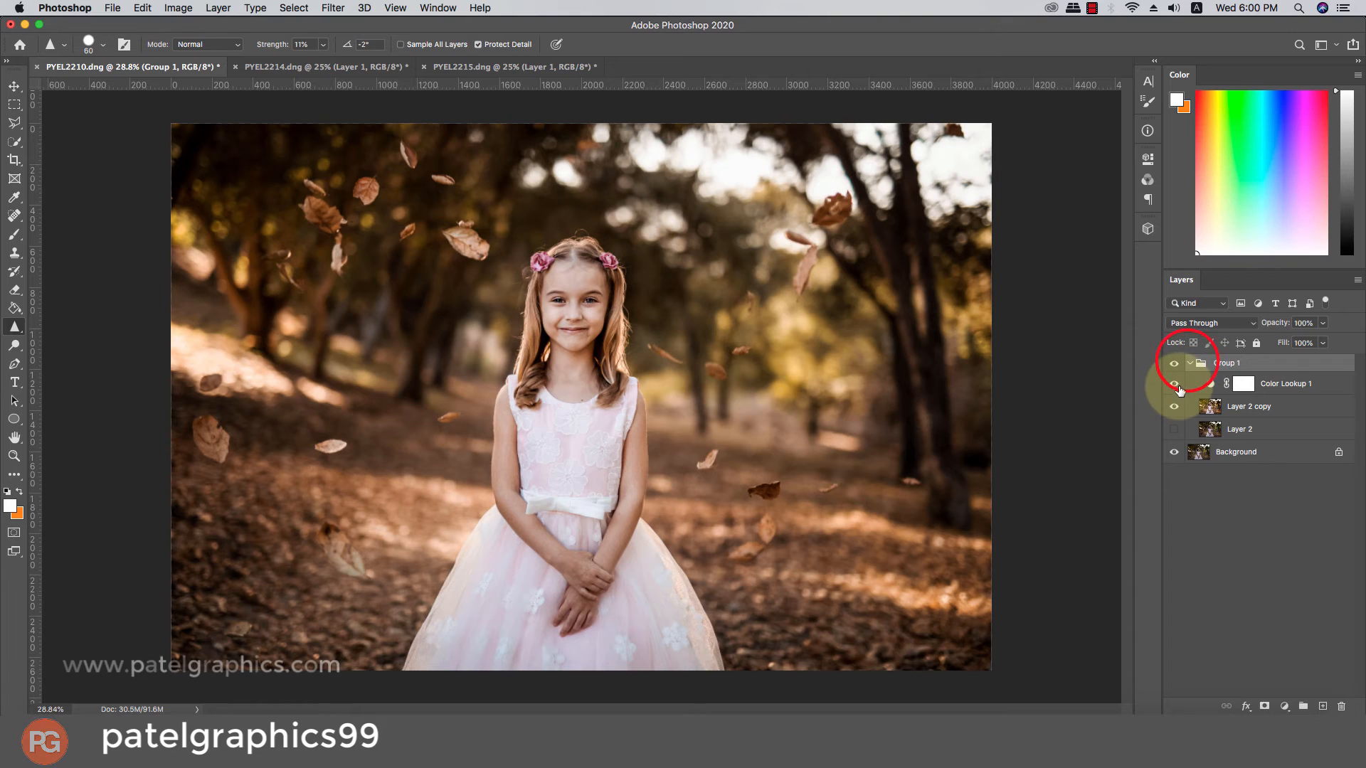
{"action": "left_click", "coordinate": [1179, 388]}
{"action": "left_click", "coordinate": [1179, 389]}
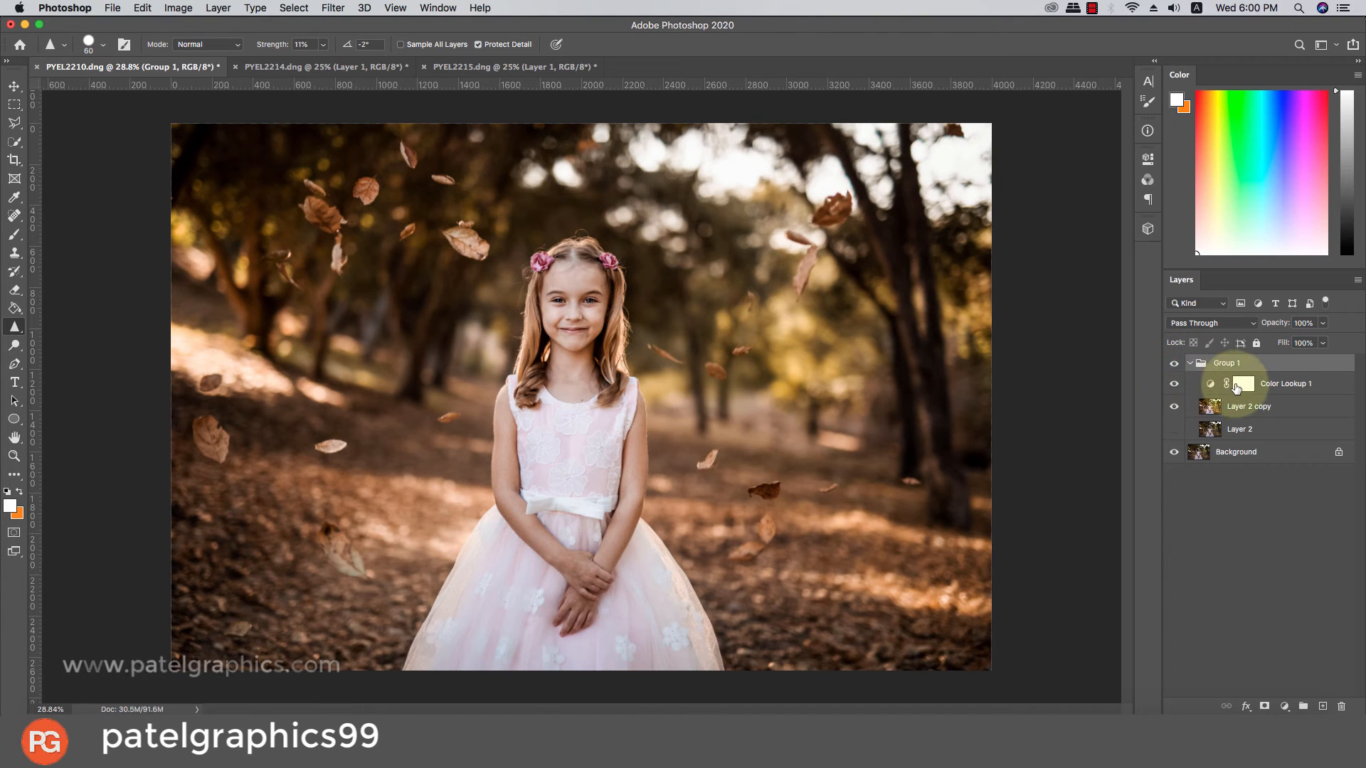
{"action": "left_click", "coordinate": [1174, 407]}
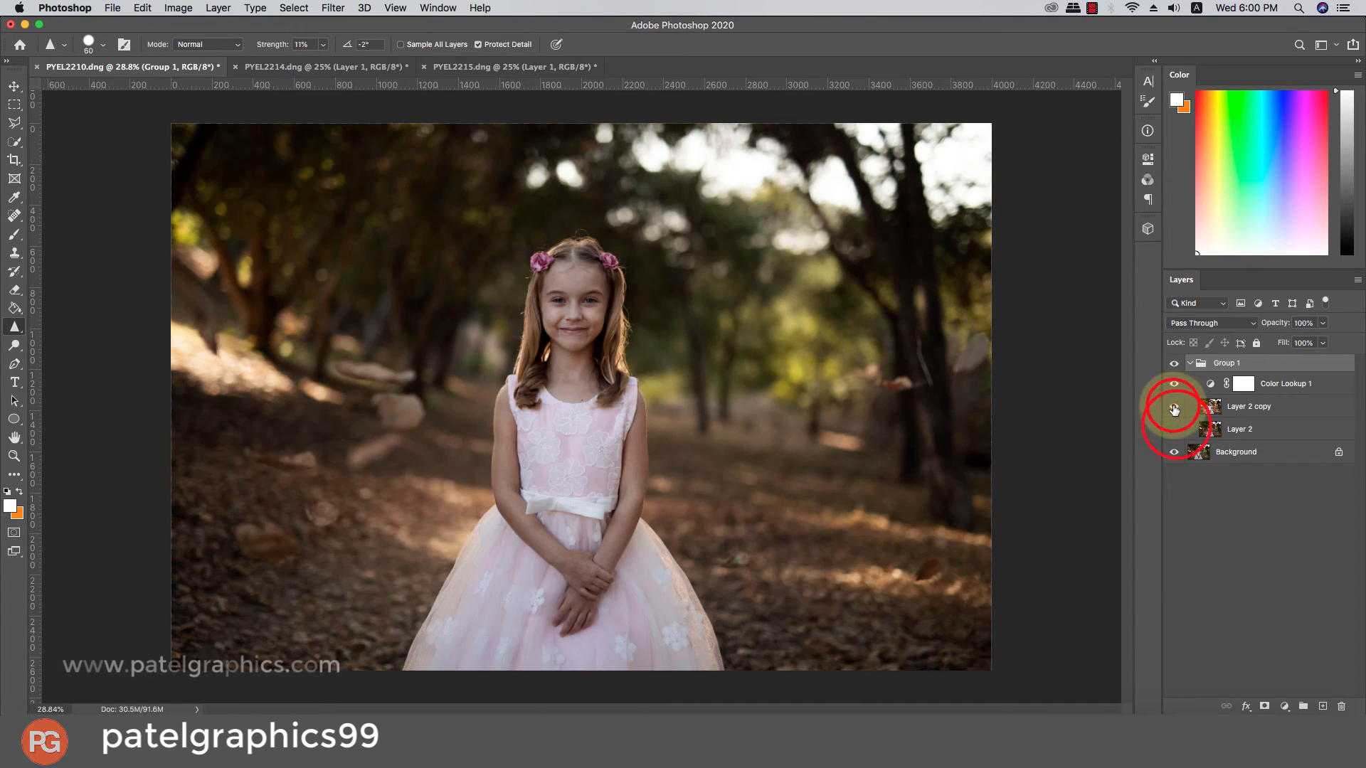
{"action": "left_click", "coordinate": [1174, 407]}
Step: Duplicate Layer 2 copy inside Group 1
{"action": "left_click", "coordinate": [1212, 407]}
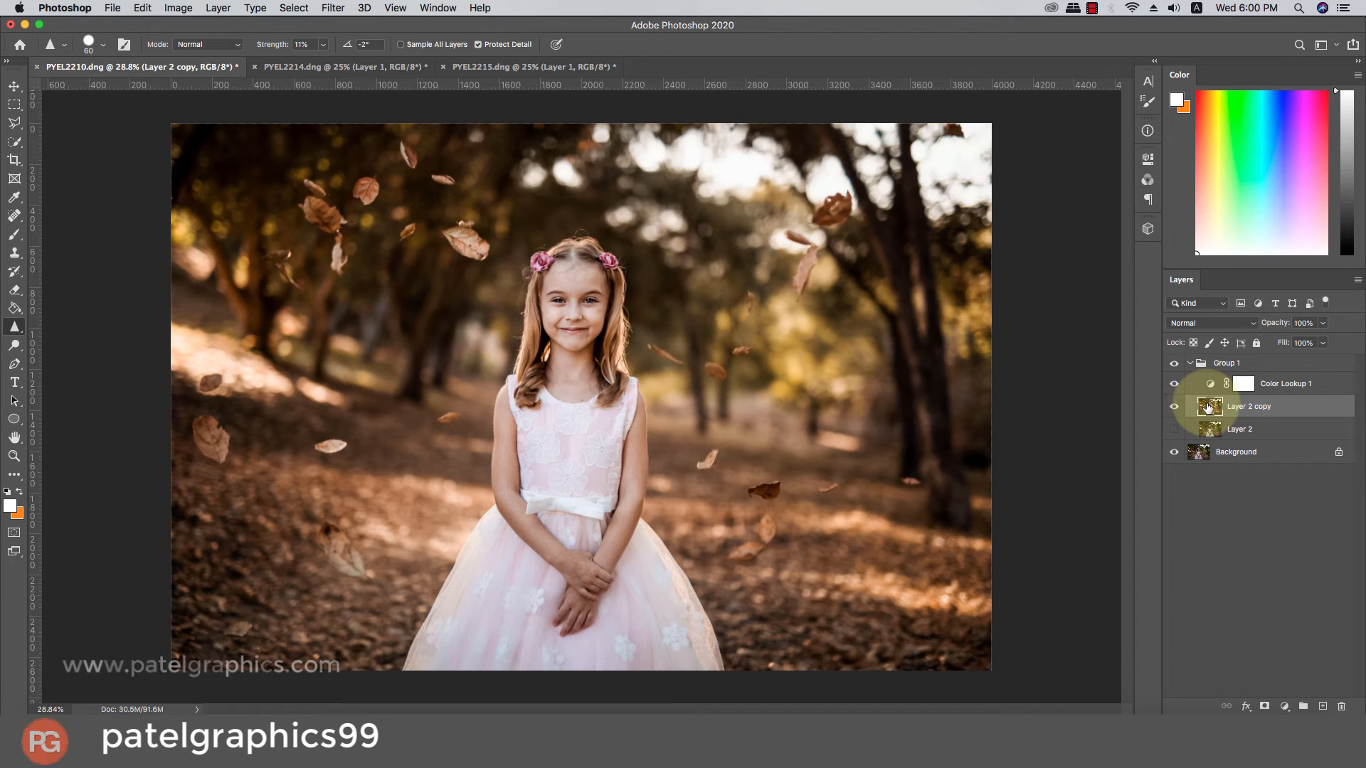
{"action": "key", "text": "super+j"}
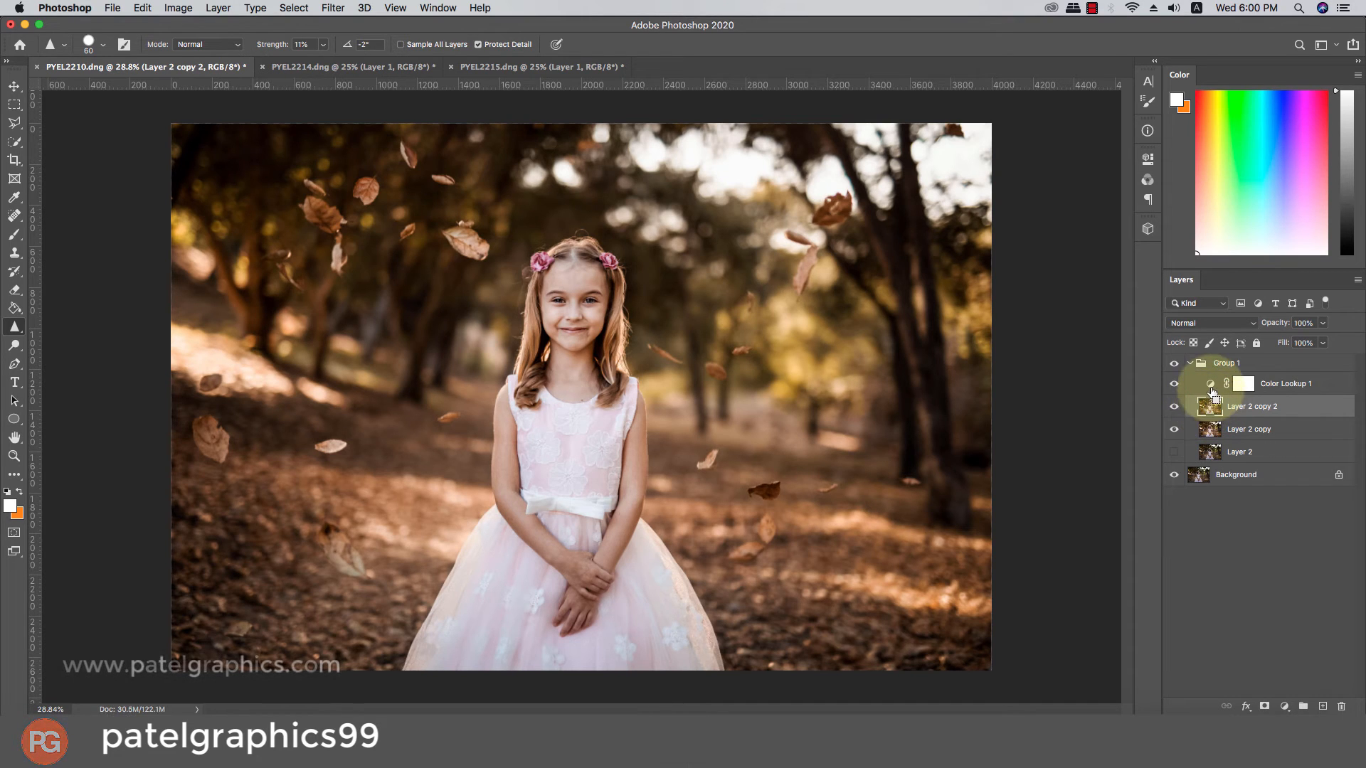
{"action": "key", "text": "super+m"}
{"action": "left_click_drag", "start_coordinate": [941, 306], "coordinate": [946, 313]}
{"action": "left_click", "coordinate": [1205, 182]}
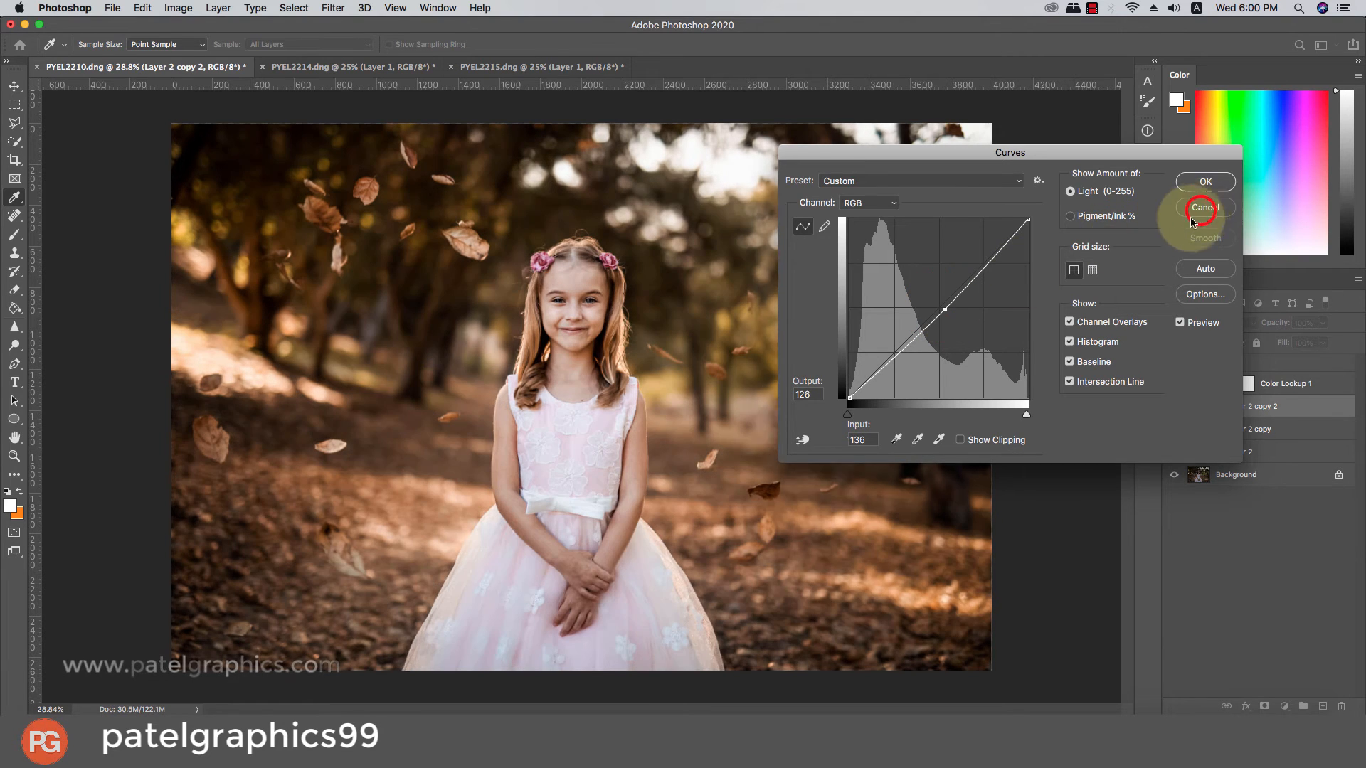
Step: Shift the duplicate layer's midtones to -12 toward magenta with Color Balance and hide the result behind an inverted black layer mask
{"action": "key", "text": "super+b"}
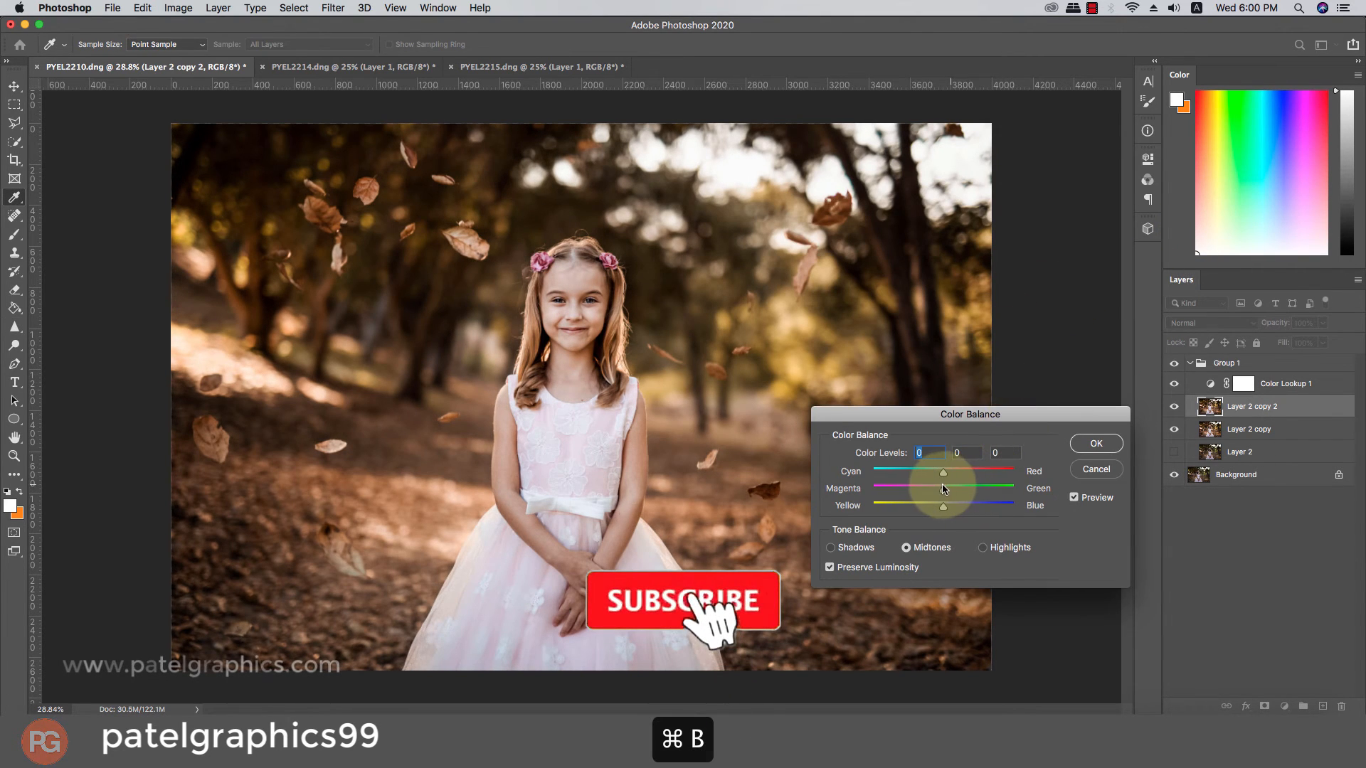
{"action": "left_click_drag", "start_coordinate": [944, 487], "coordinate": [936, 488]}
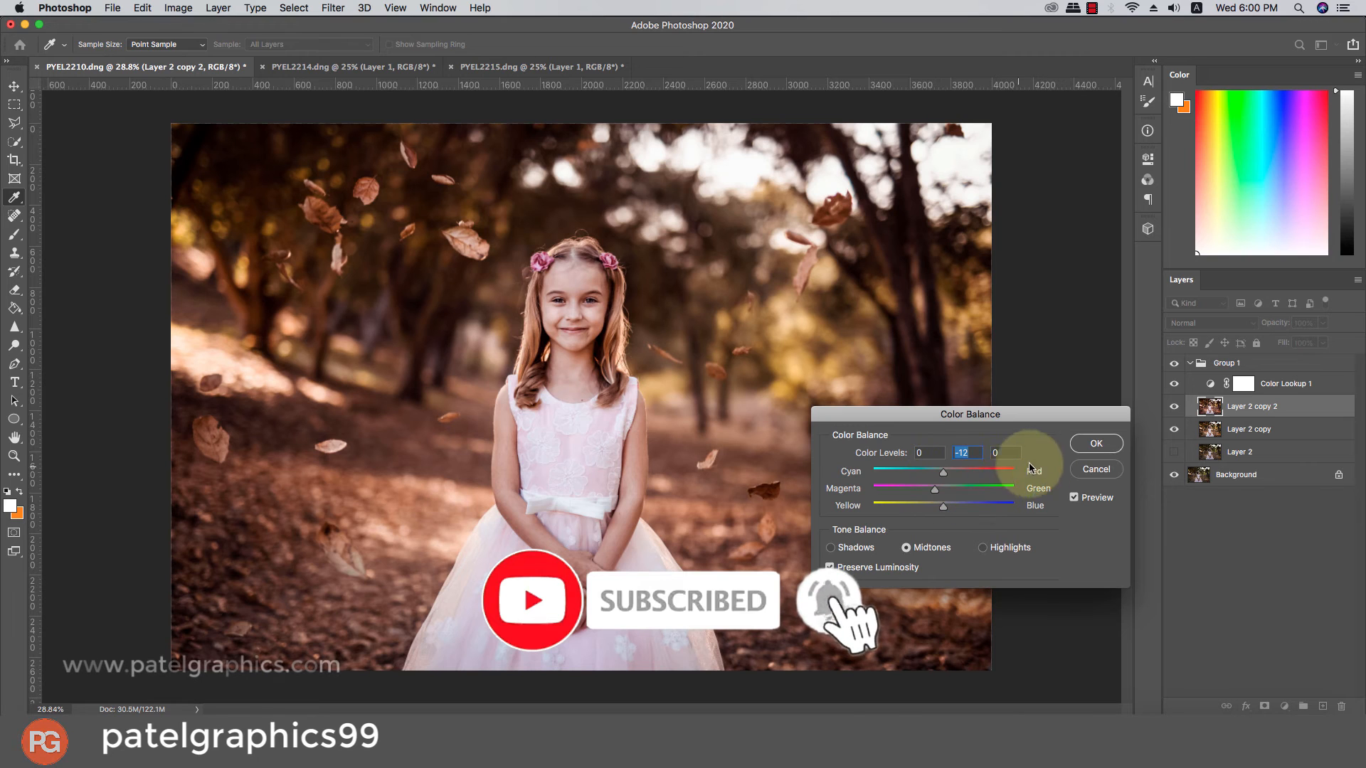
{"action": "left_click", "coordinate": [1090, 444]}
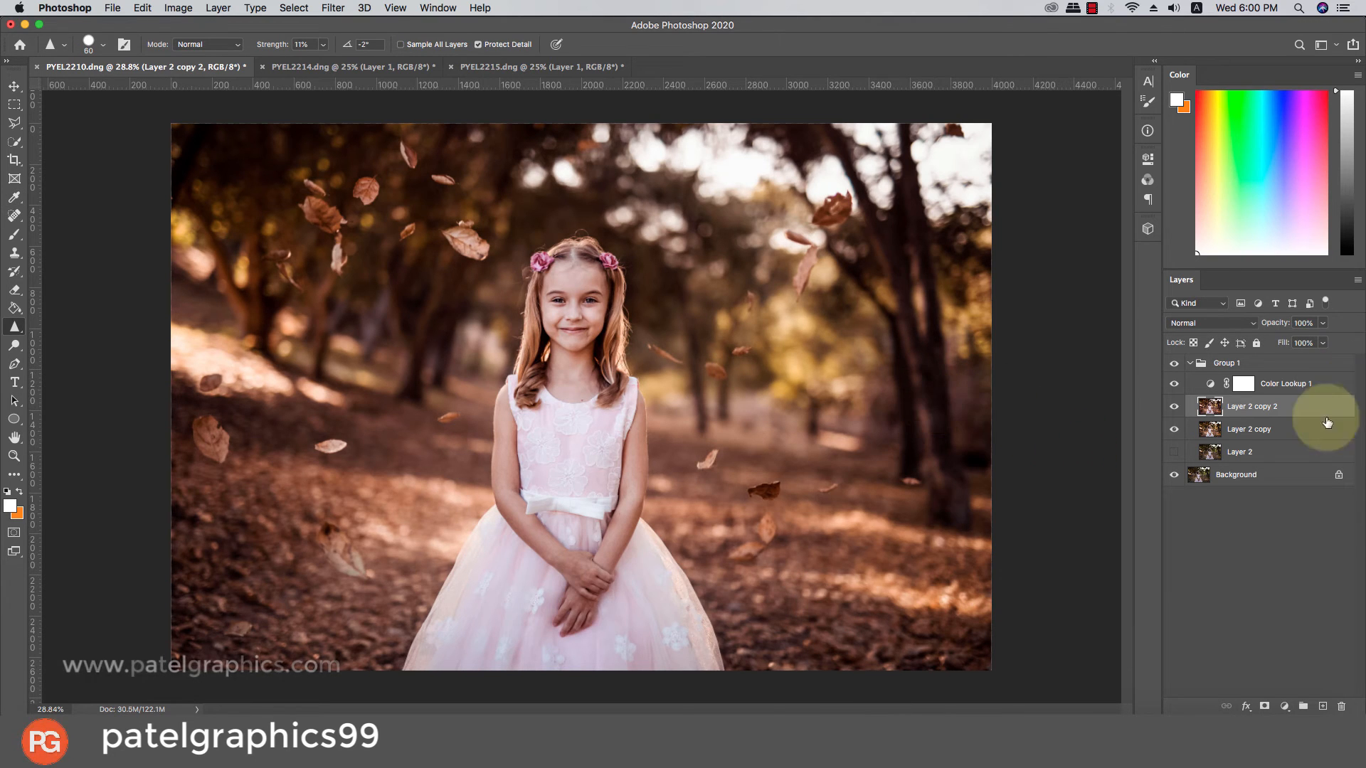
{"action": "left_click", "coordinate": [1264, 708]}
{"action": "key", "text": "super+i"}
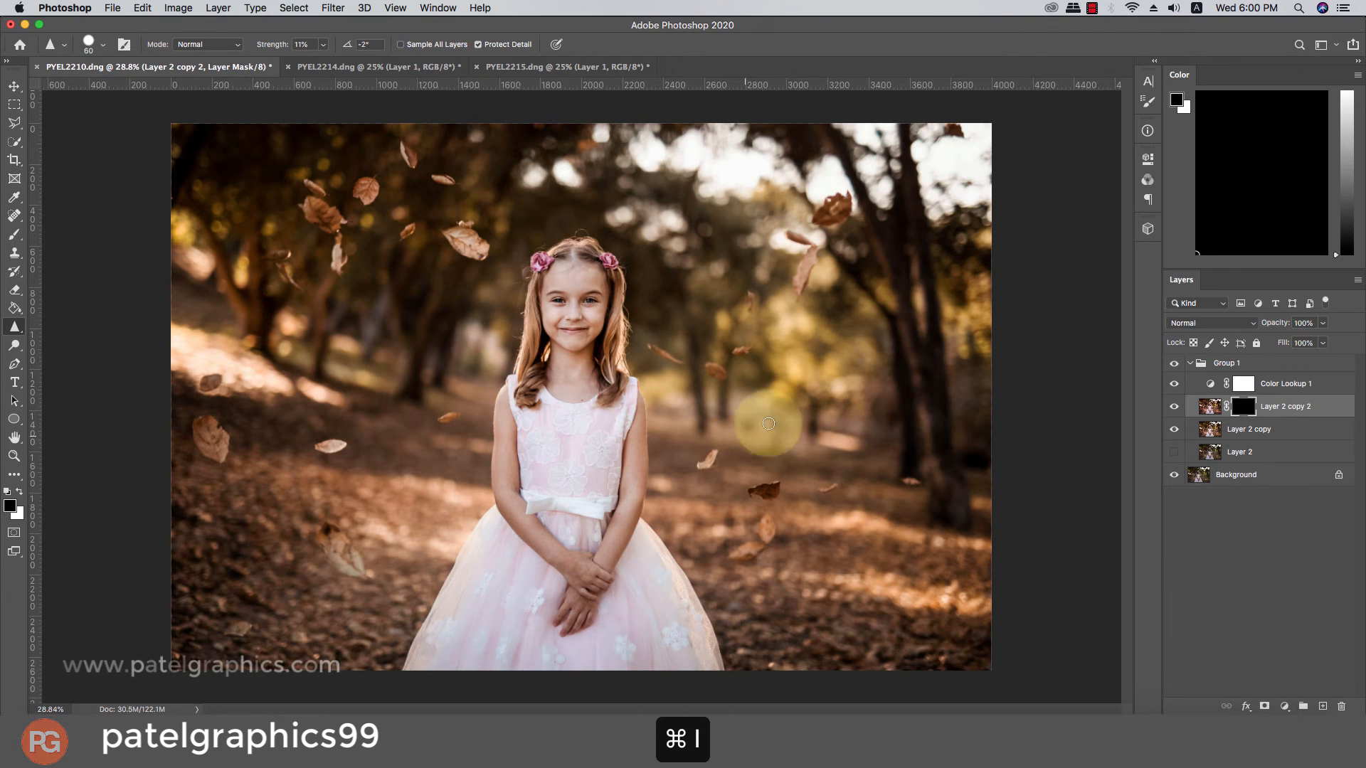
Step: Paint white on the Layer 2 copy 2 mask with a 150 px brush over the dress bodice to reveal the pink tint
{"action": "scroll", "coordinate": [566, 423], "scroll_direction": "up", "scroll_amount": 5}
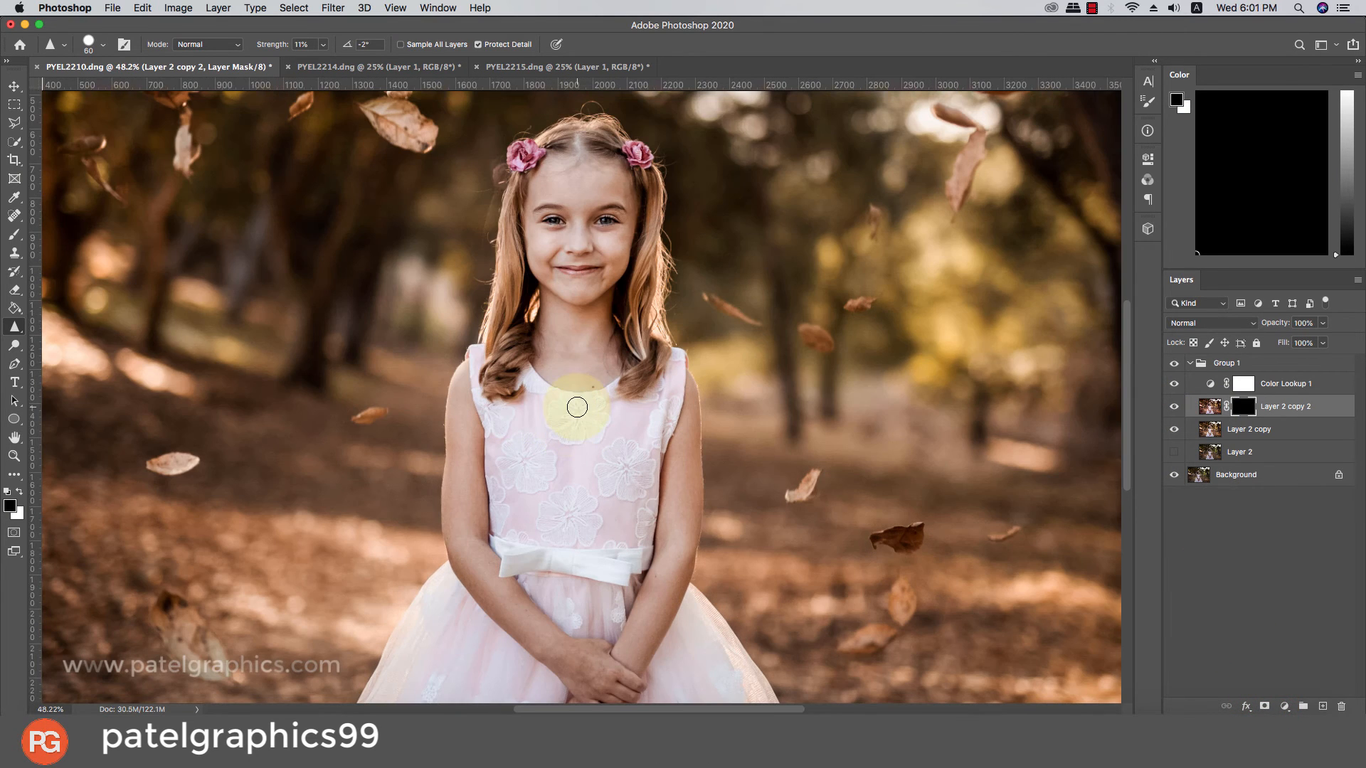
{"action": "key", "text": "b"}
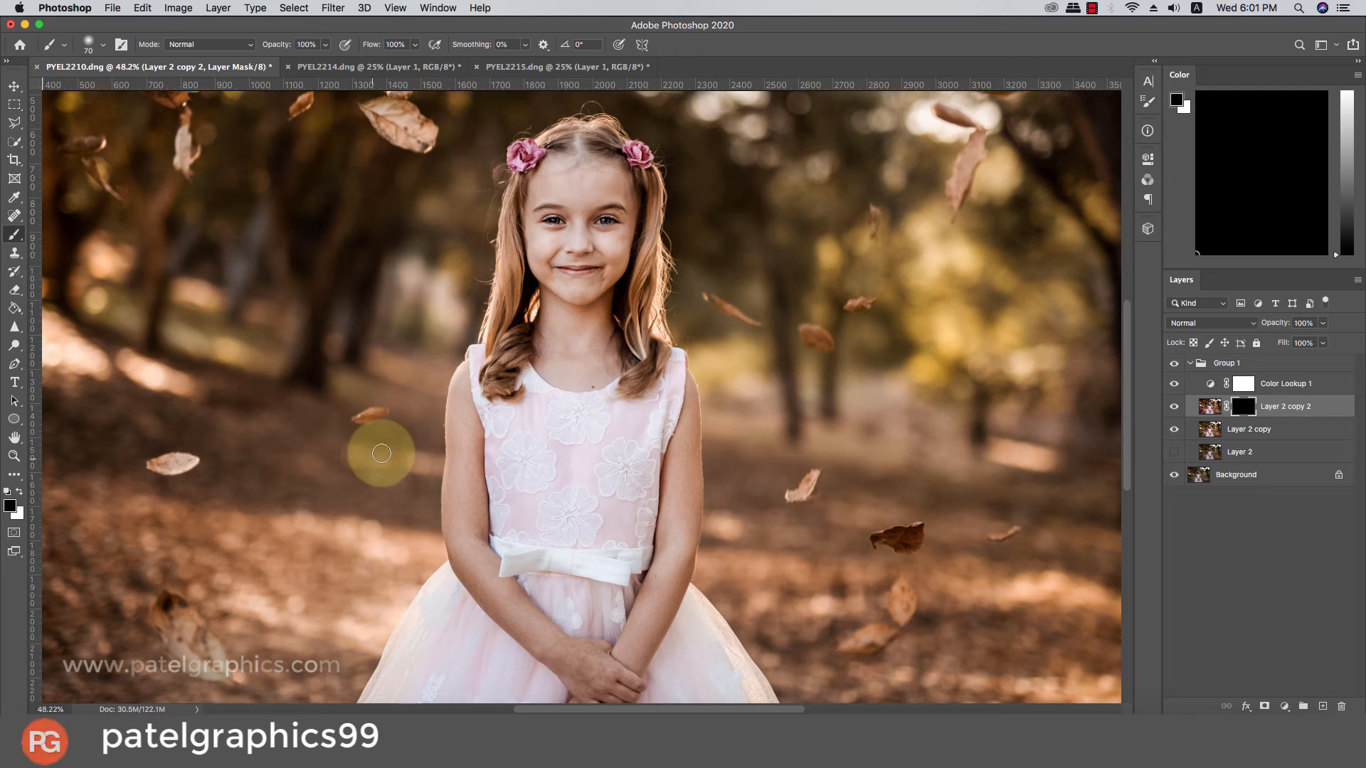
{"action": "key", "text": "bracketright"}
{"action": "key", "text": "bracketright"}
{"action": "key", "text": "bracketright"}
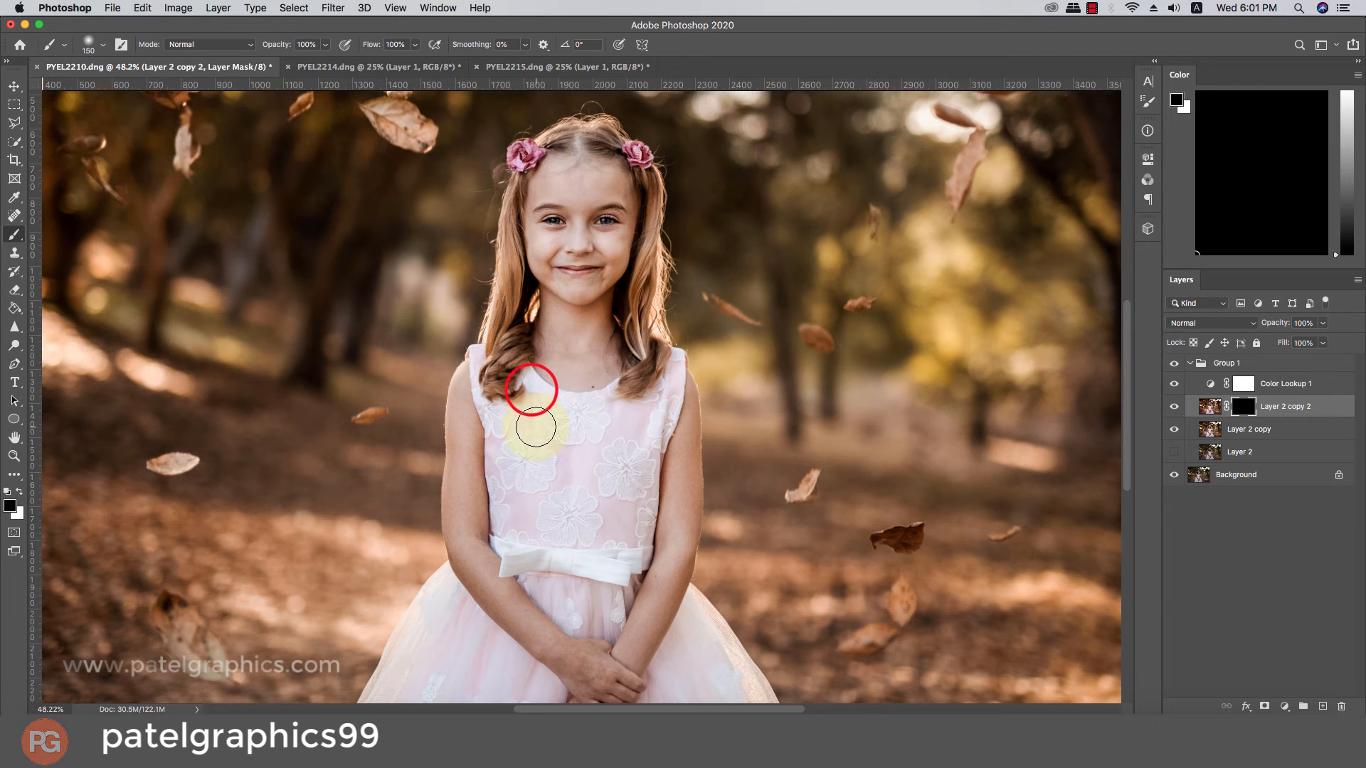
{"action": "key", "text": "x"}
{"action": "mouse_move", "coordinate": [513, 480]}
{"action": "left_mouse_down"}
{"action": "mouse_move", "coordinate": [493, 391]}
{"action": "mouse_move", "coordinate": [504, 432]}
{"action": "left_mouse_up"}
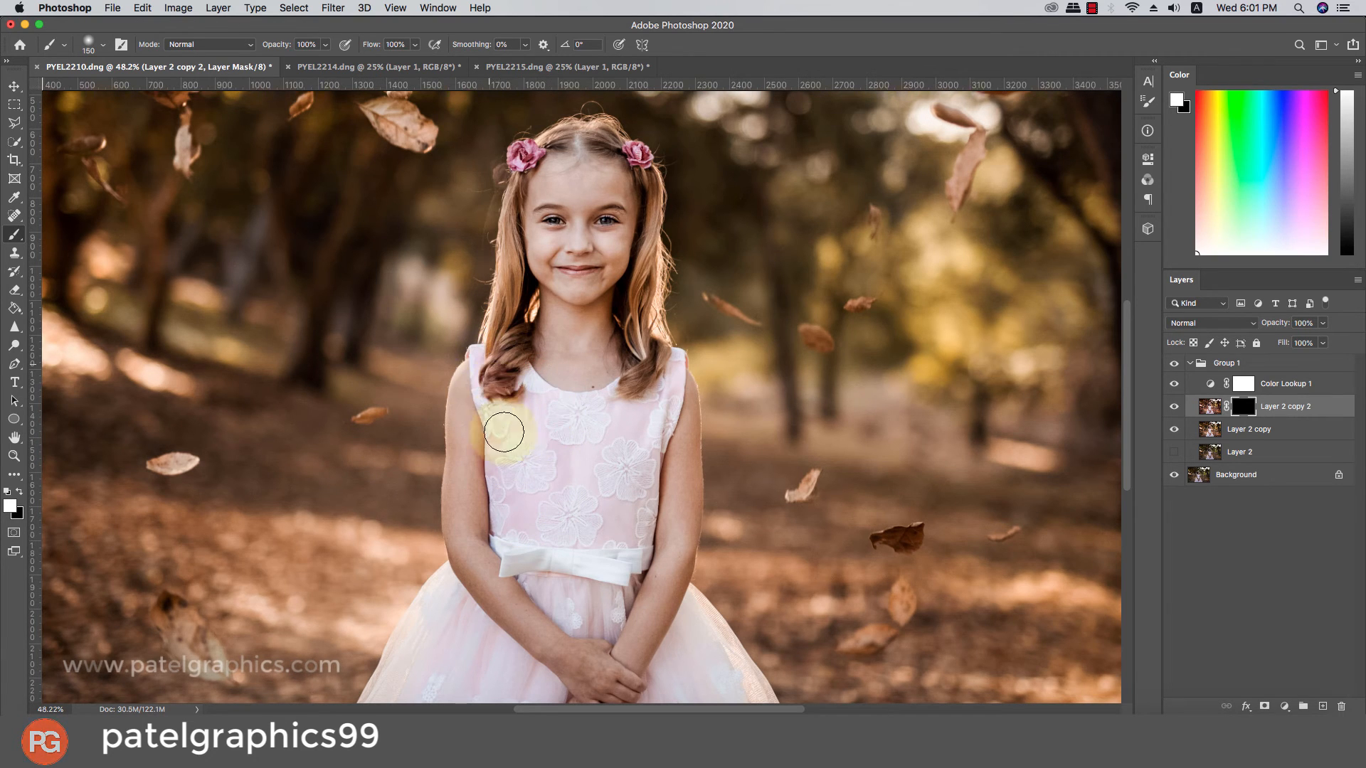
{"action": "left_click_drag", "start_coordinate": [655, 367], "coordinate": [615, 504]}
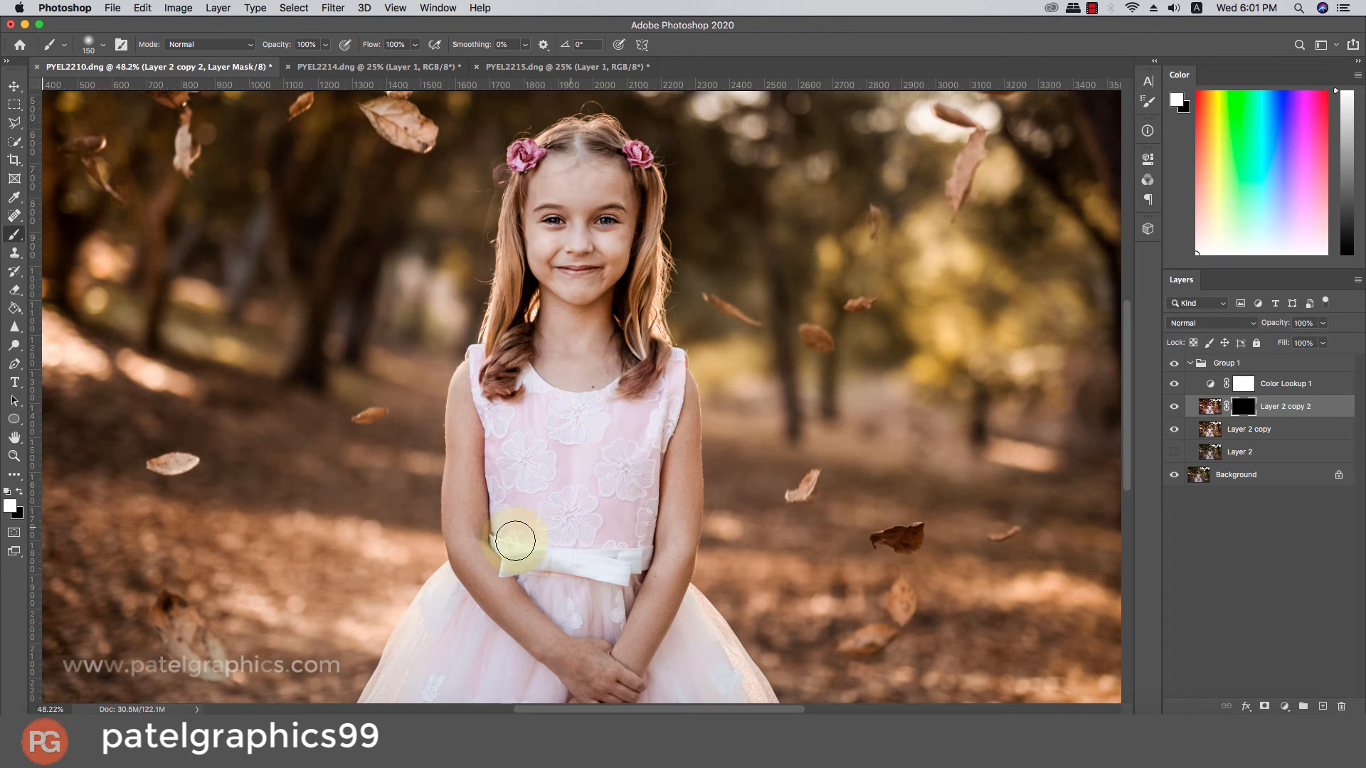
Step: Paint white on the mask across the skirt below the bow to extend the pink tint over it
{"action": "mouse_move", "coordinate": [551, 593]}
{"action": "left_mouse_down"}
{"action": "mouse_move", "coordinate": [614, 630]}
{"action": "mouse_move", "coordinate": [613, 590]}
{"action": "mouse_move", "coordinate": [553, 592]}
{"action": "left_mouse_up"}
{"action": "scroll", "coordinate": [555, 592], "scroll_direction": "down", "scroll_amount": 5}
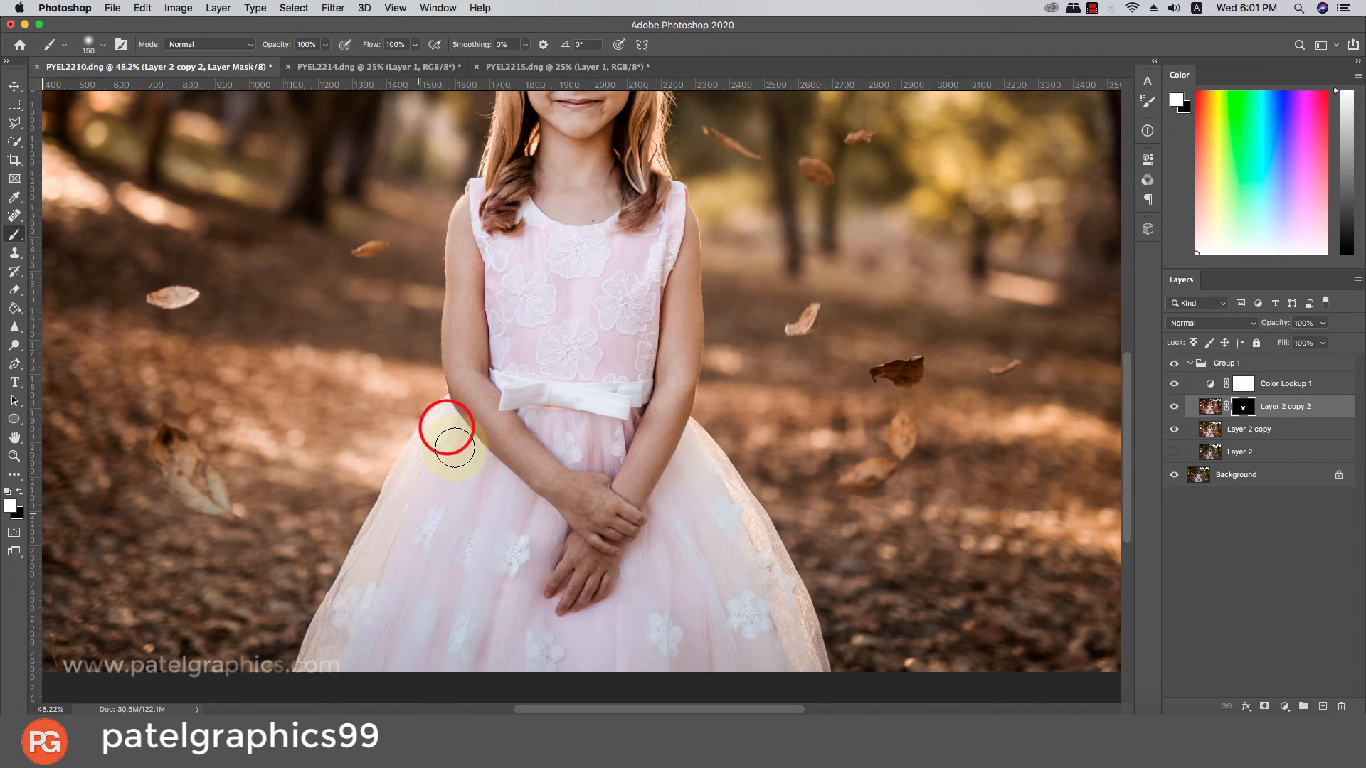
{"action": "scroll", "coordinate": [531, 531], "scroll_direction": "down", "scroll_amount": 3}
{"action": "mouse_move", "coordinate": [547, 417]}
{"action": "left_mouse_down"}
{"action": "mouse_move", "coordinate": [493, 561]}
{"action": "mouse_move", "coordinate": [435, 514]}
{"action": "mouse_move", "coordinate": [455, 366]}
{"action": "mouse_move", "coordinate": [342, 548]}
{"action": "mouse_move", "coordinate": [468, 525]}
{"action": "mouse_move", "coordinate": [530, 537]}
{"action": "mouse_move", "coordinate": [652, 509]}
{"action": "left_mouse_up"}
{"action": "mouse_move", "coordinate": [688, 342]}
{"action": "left_mouse_down"}
{"action": "mouse_move", "coordinate": [771, 562]}
{"action": "mouse_move", "coordinate": [729, 421]}
{"action": "mouse_move", "coordinate": [698, 382]}
{"action": "mouse_move", "coordinate": [677, 405]}
{"action": "mouse_move", "coordinate": [707, 542]}
{"action": "mouse_move", "coordinate": [651, 424]}
{"action": "mouse_move", "coordinate": [636, 586]}
{"action": "mouse_move", "coordinate": [635, 483]}
{"action": "mouse_move", "coordinate": [655, 535]}
{"action": "mouse_move", "coordinate": [702, 487]}
{"action": "mouse_move", "coordinate": [715, 419]}
{"action": "left_mouse_up"}
{"action": "left_click_drag", "start_coordinate": [768, 461], "coordinate": [791, 563]}
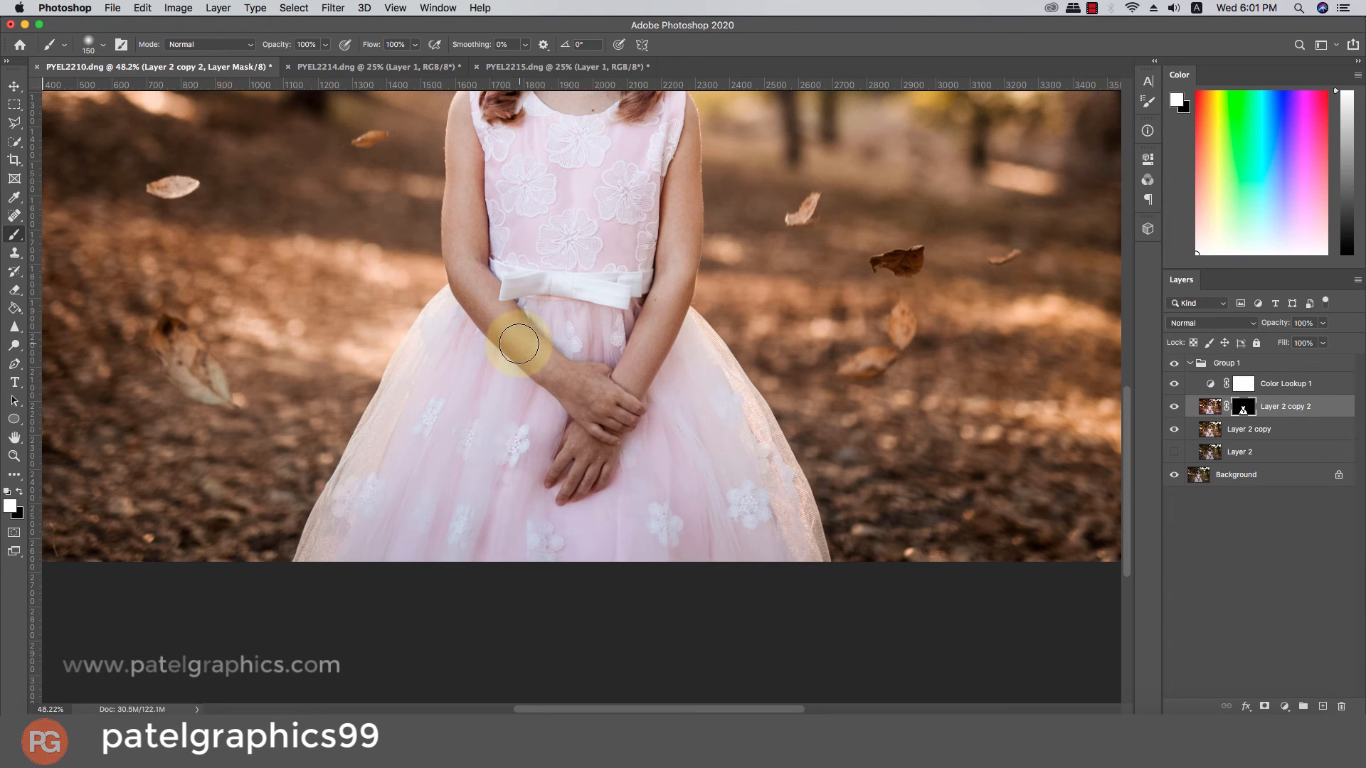
Step: Toggle the Color Lookup 1 layer's visibility to check its effect on the whole image
{"action": "scroll", "coordinate": [520, 343], "scroll_direction": "down", "scroll_amount": 5}
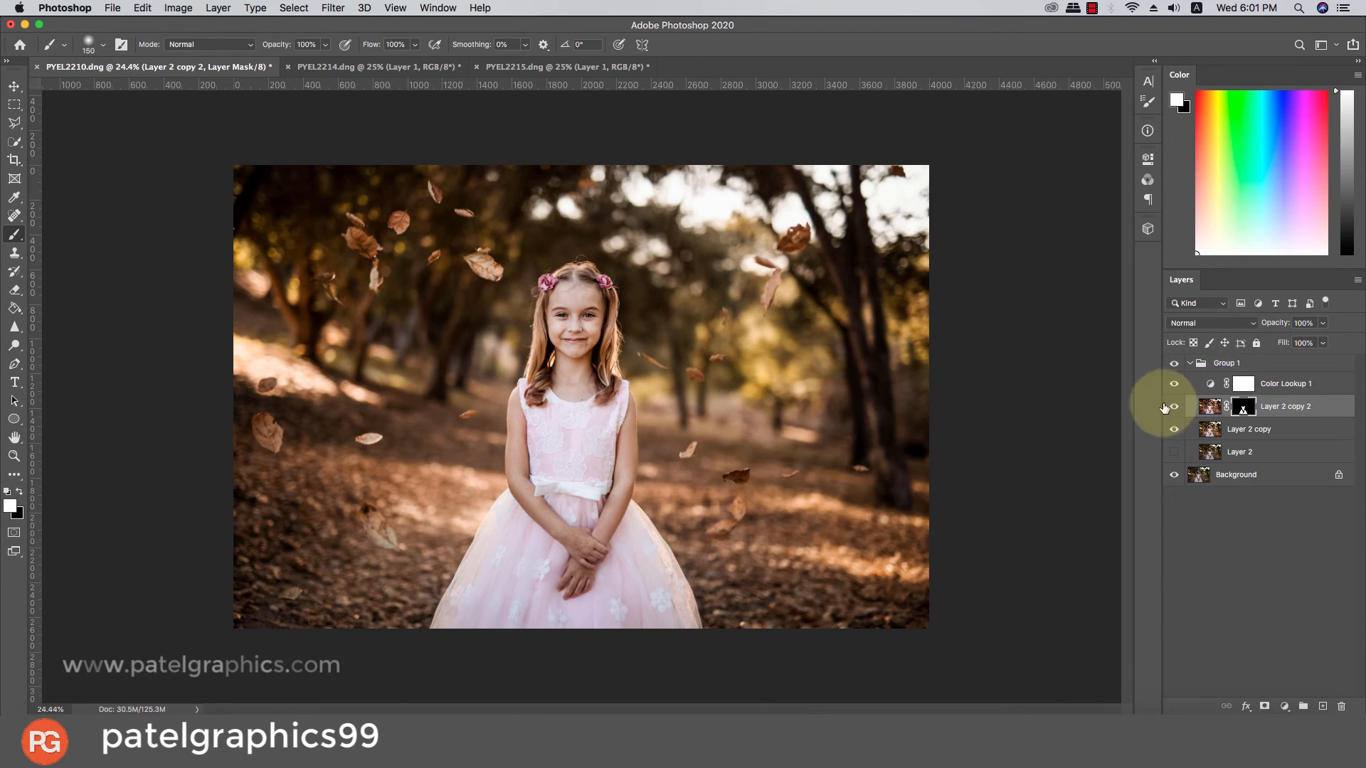
{"action": "left_click", "coordinate": [1174, 386]}
{"action": "left_click", "coordinate": [1174, 386]}
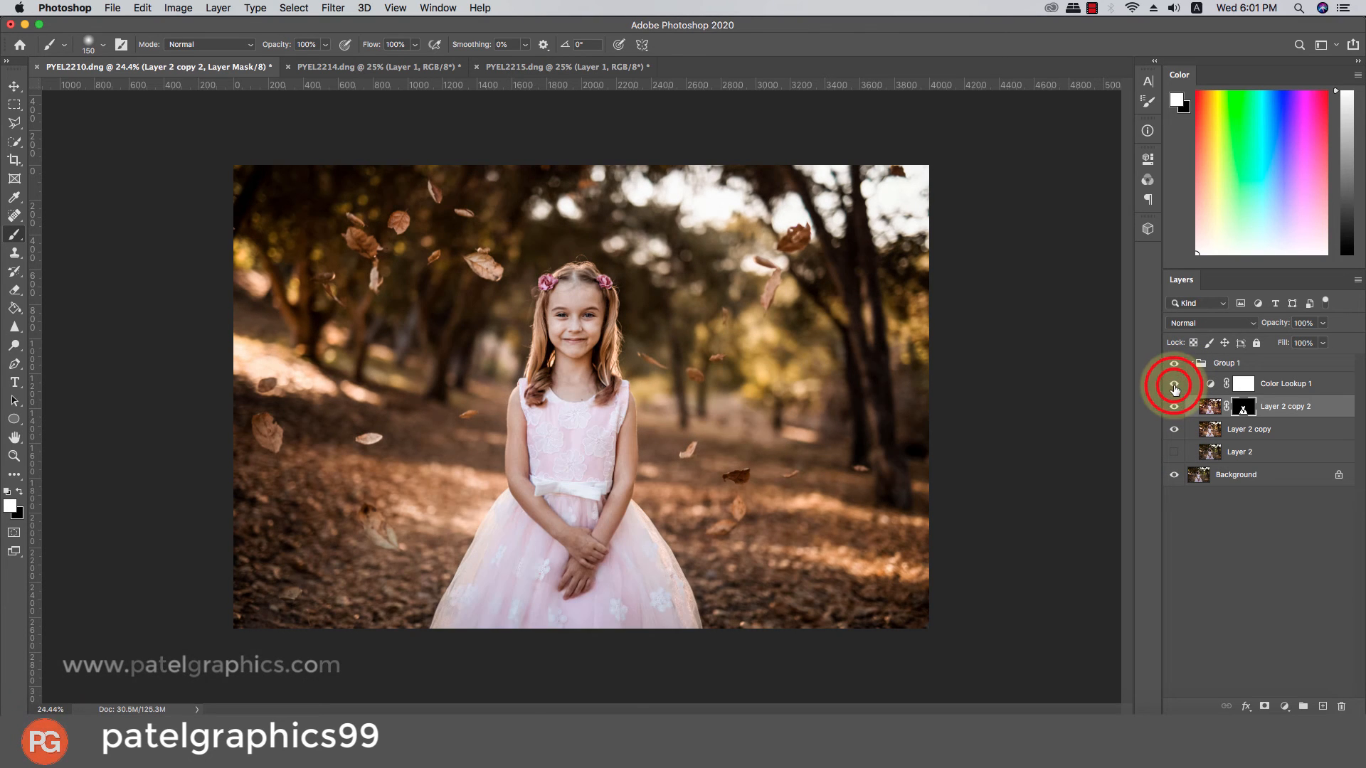
{"action": "left_click", "coordinate": [1174, 386]}
{"action": "left_click", "coordinate": [1175, 385]}
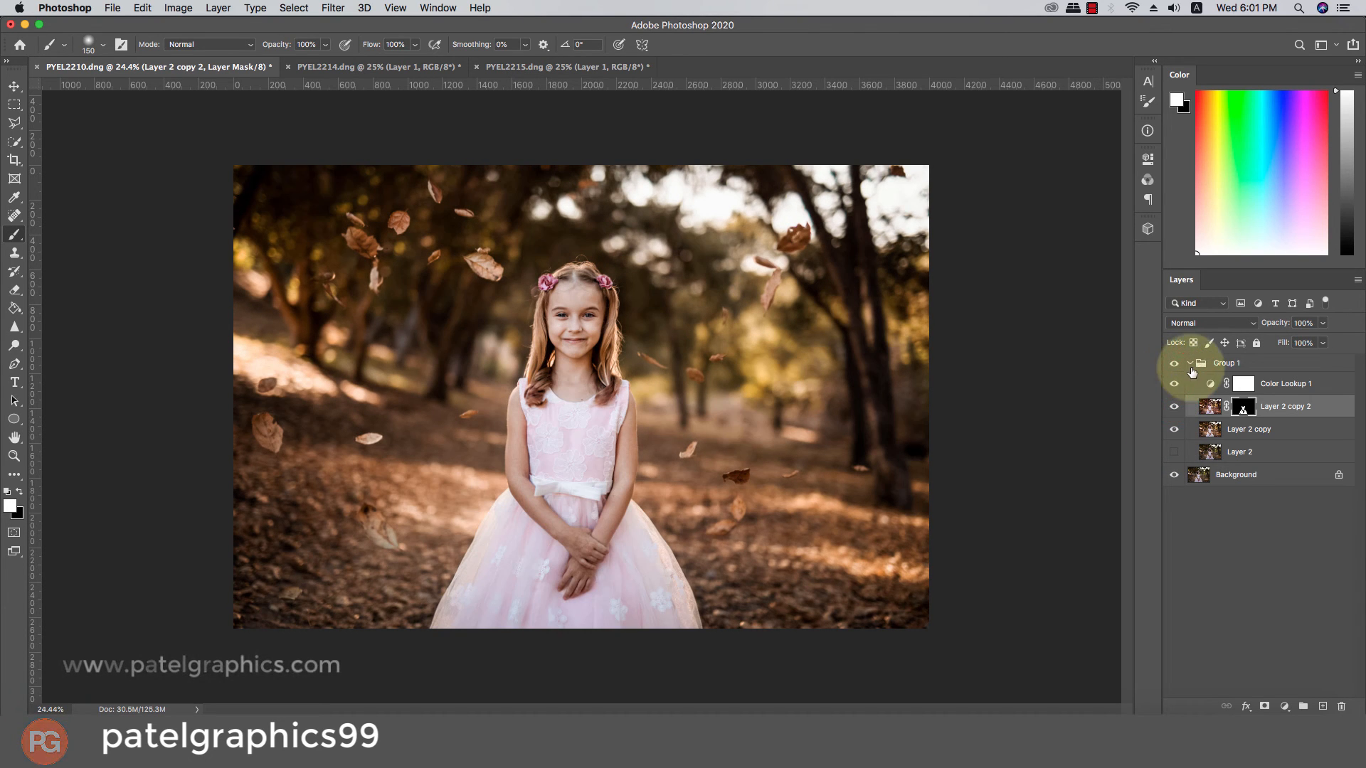
Step: Collapse Group 1 and toggle its visibility to compare the edit including the pink dress with the original
{"action": "left_click", "coordinate": [1188, 365]}
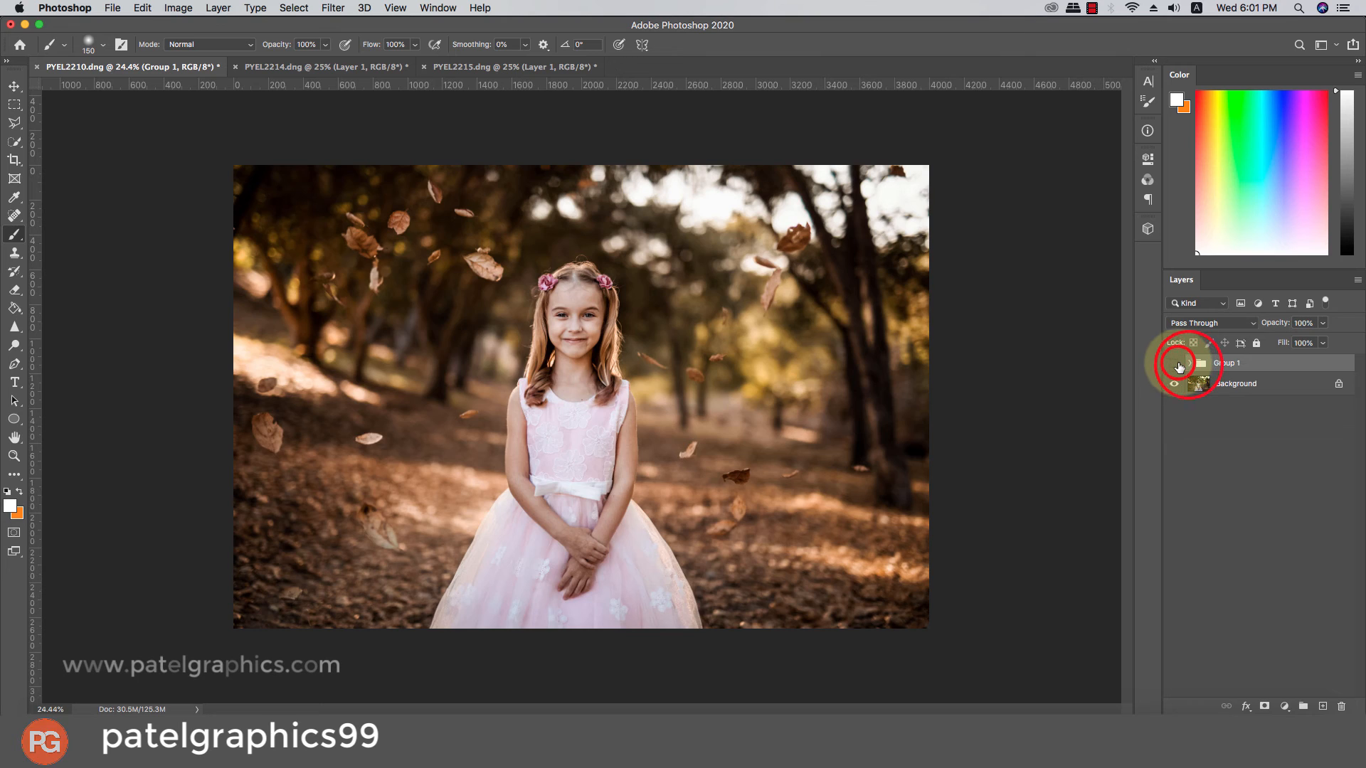
{"action": "left_click", "coordinate": [1178, 367]}
{"action": "left_click", "coordinate": [1179, 366]}
{"action": "left_click", "coordinate": [1179, 366]}
{"action": "left_click", "coordinate": [1179, 366]}
{"action": "left_click", "coordinate": [1179, 366]}
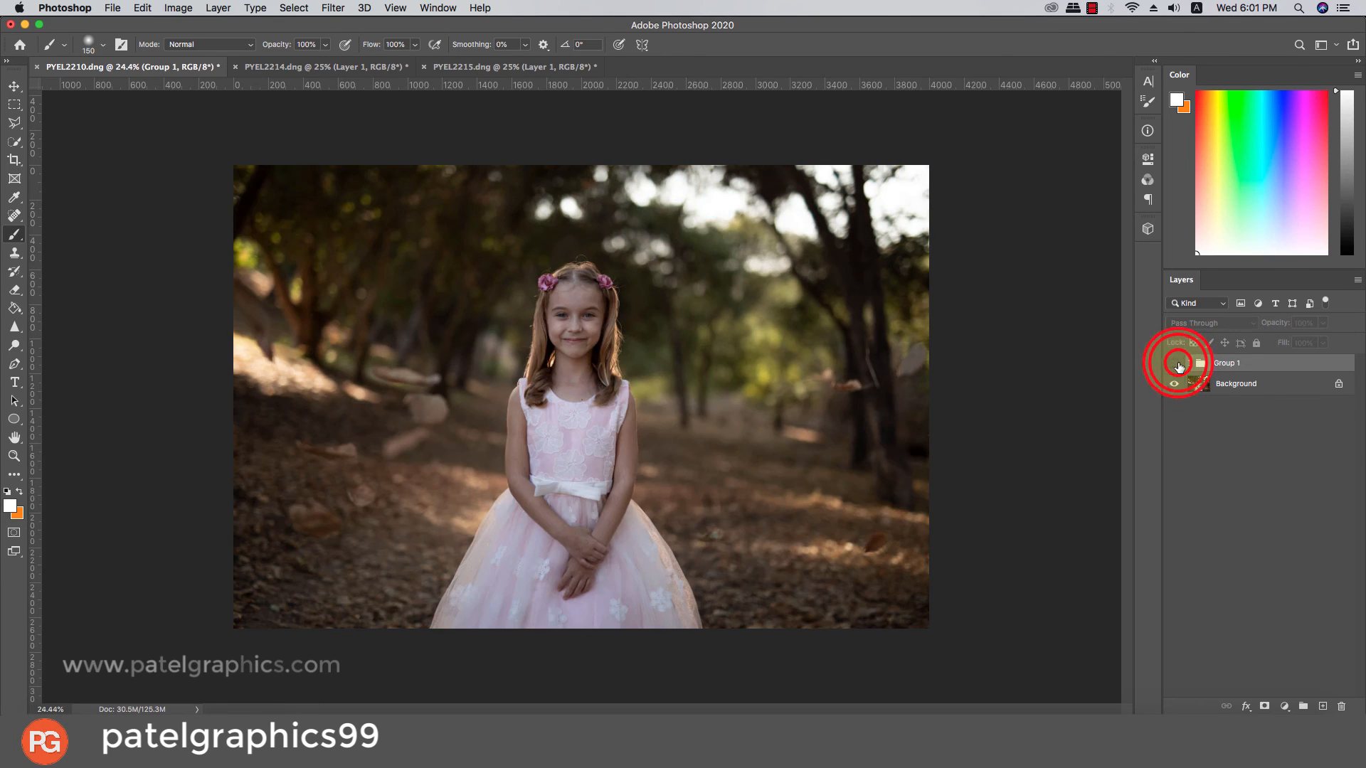
{"action": "left_click", "coordinate": [1179, 366]}
Step: Apply the Camera Raw filter to the Layer 2 copy 2 image with Tint +8, Clarity +23 and Vibrance +26
{"action": "left_click", "coordinate": [1190, 365]}
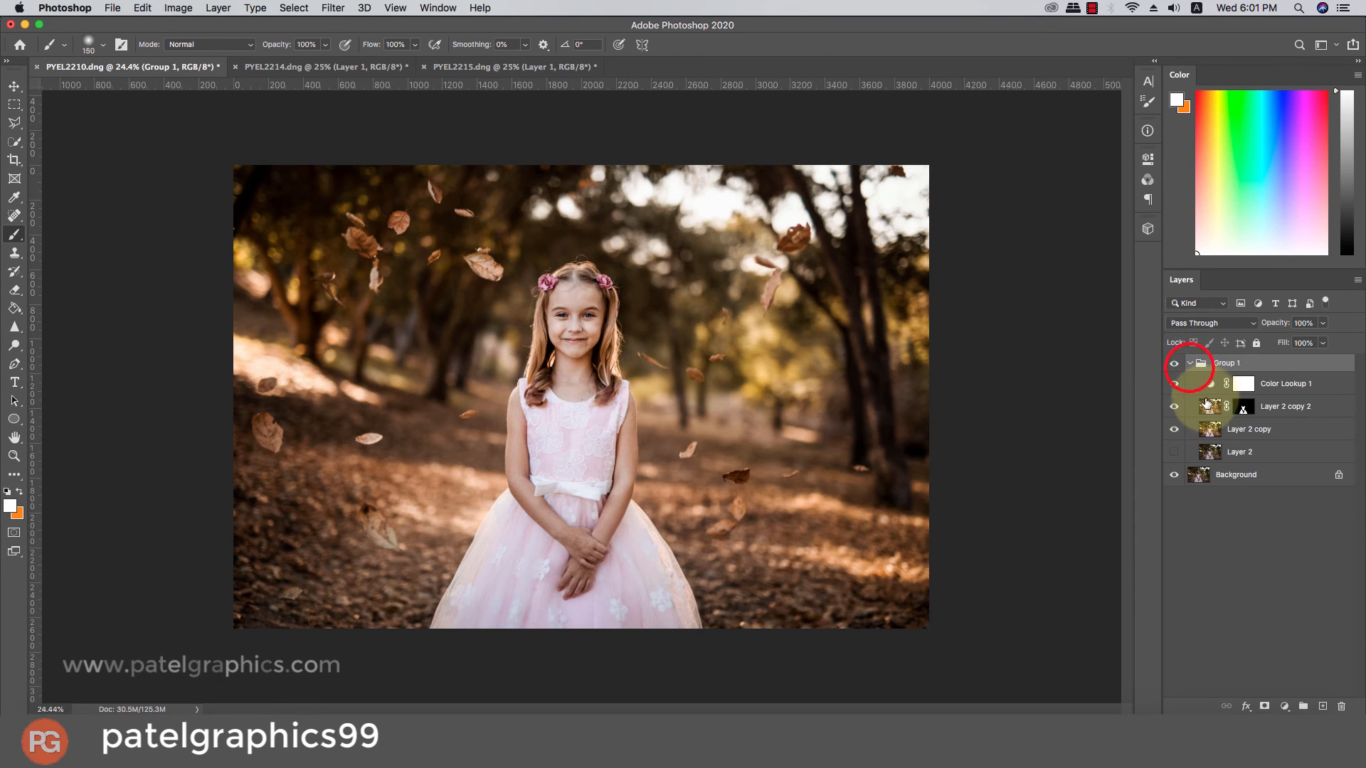
{"action": "left_click", "coordinate": [1207, 406]}
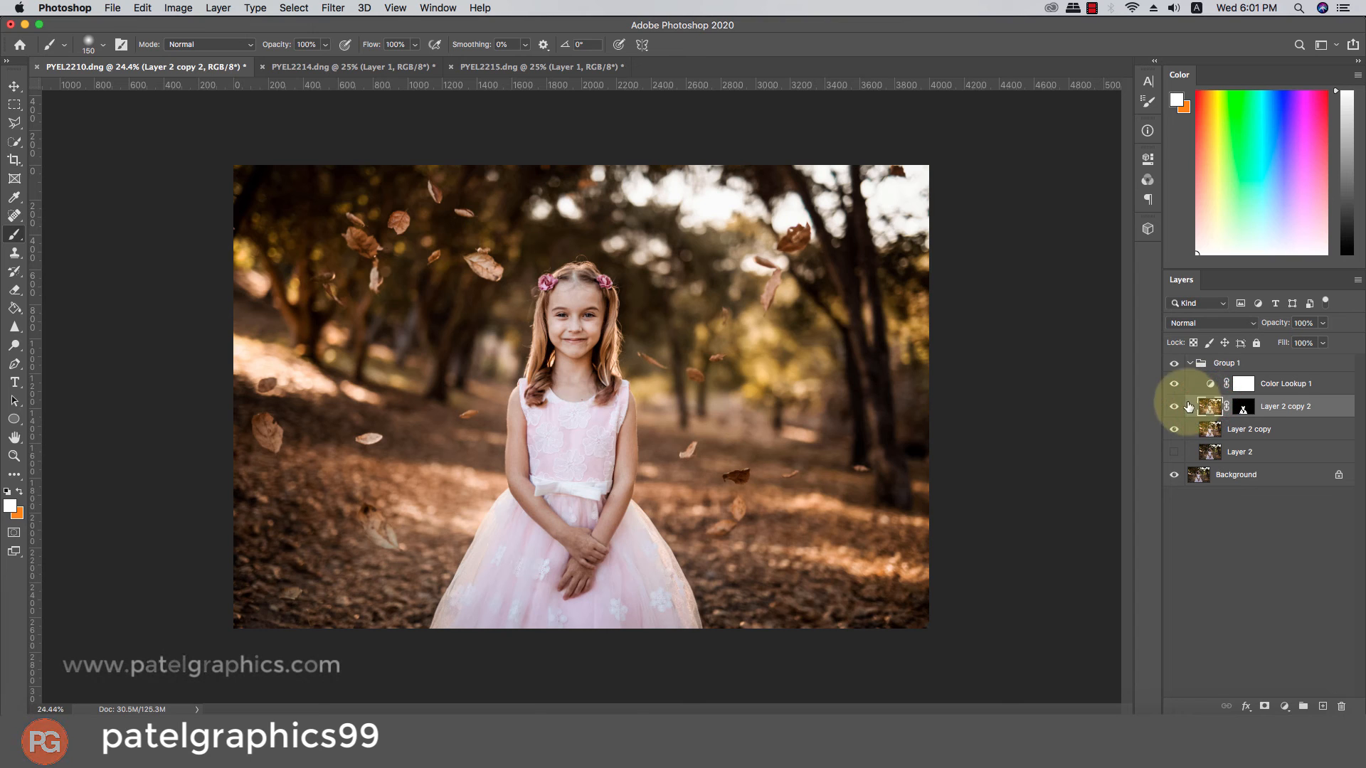
{"action": "left_click", "coordinate": [333, 8]}
{"action": "left_click", "coordinate": [350, 91]}
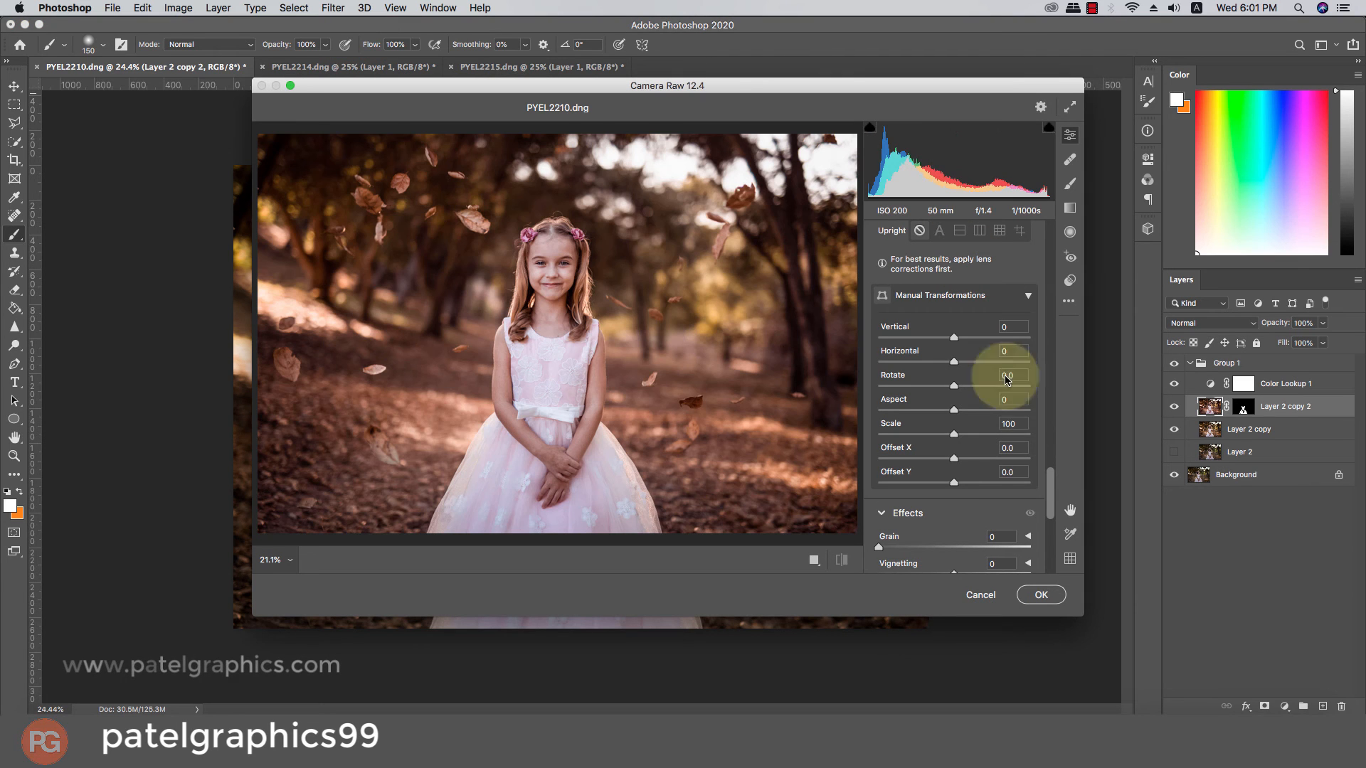
{"action": "left_click_drag", "start_coordinate": [1050, 478], "coordinate": [1045, 229]}
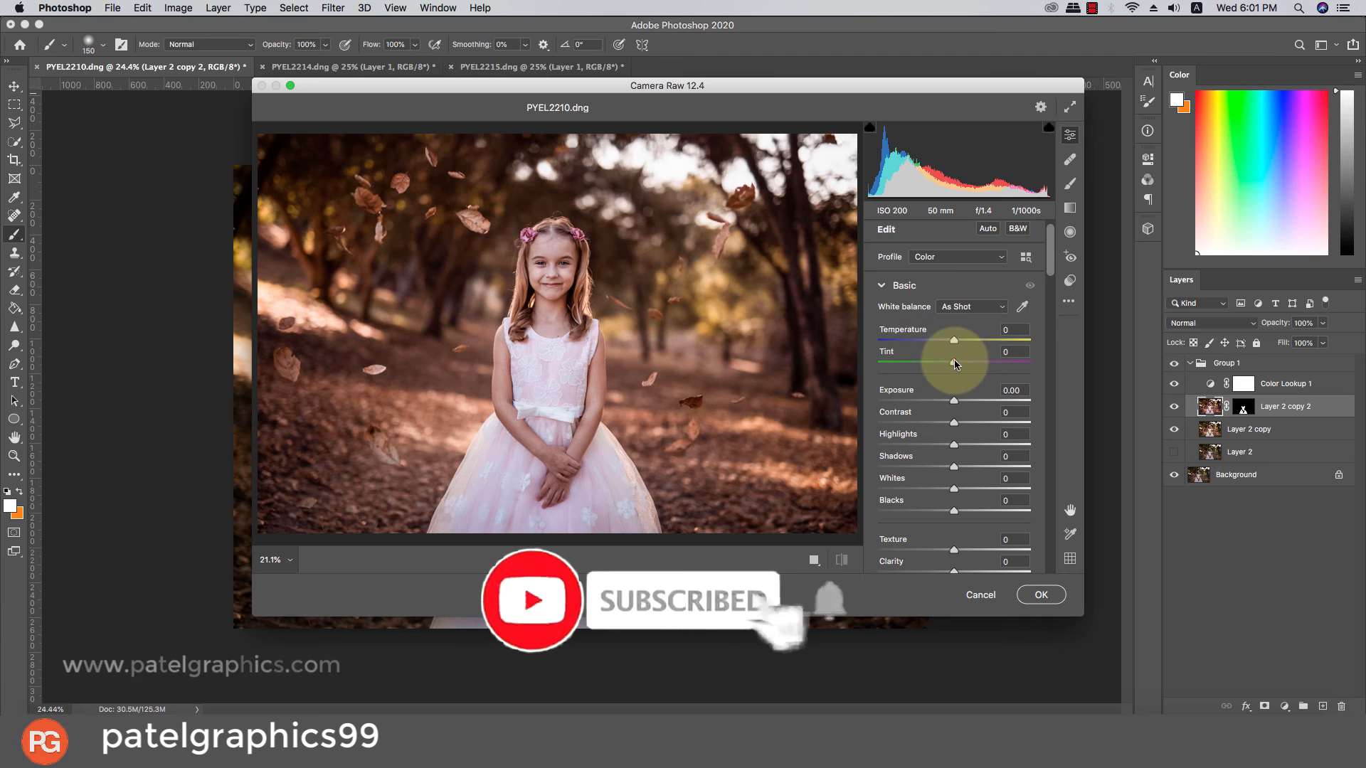
{"action": "left_click_drag", "start_coordinate": [954, 354], "coordinate": [974, 370]}
{"action": "scroll", "coordinate": [982, 445], "scroll_direction": "down", "scroll_amount": 3}
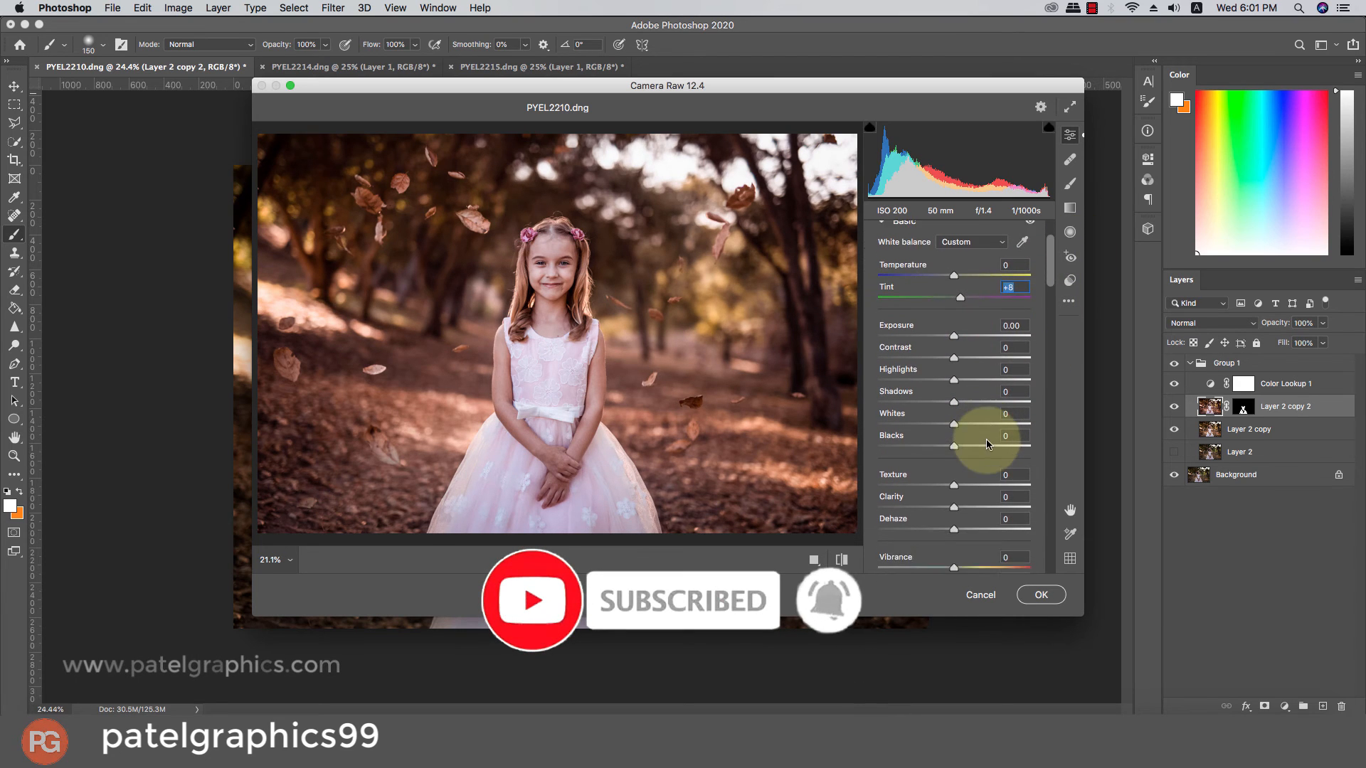
{"action": "mouse_move", "coordinate": [966, 490]}
{"action": "left_mouse_down"}
{"action": "mouse_move", "coordinate": [990, 493]}
{"action": "mouse_move", "coordinate": [966, 503]}
{"action": "left_mouse_up"}
{"action": "mouse_move", "coordinate": [959, 549]}
{"action": "left_mouse_down"}
{"action": "mouse_move", "coordinate": [988, 553]}
{"action": "mouse_move", "coordinate": [974, 552]}
{"action": "left_mouse_up"}
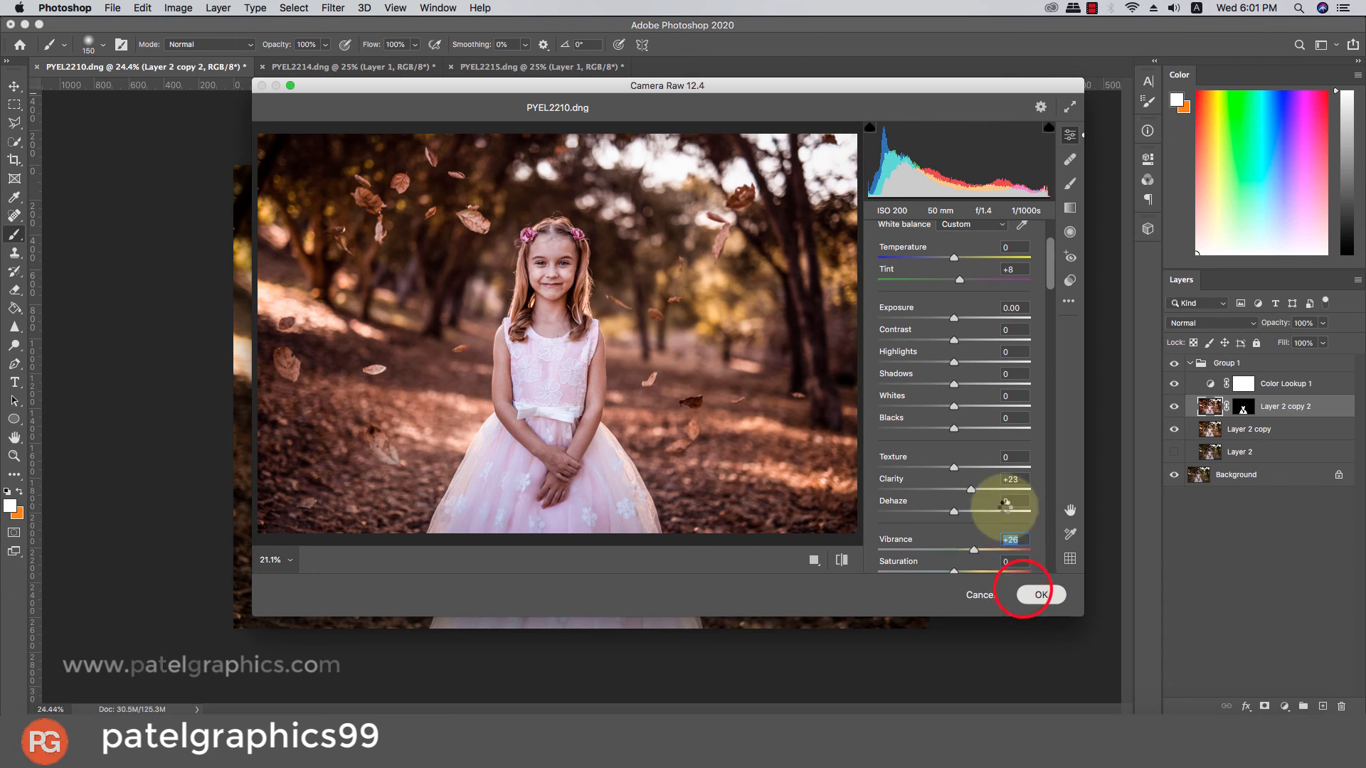
{"action": "left_click", "coordinate": [1024, 592]}
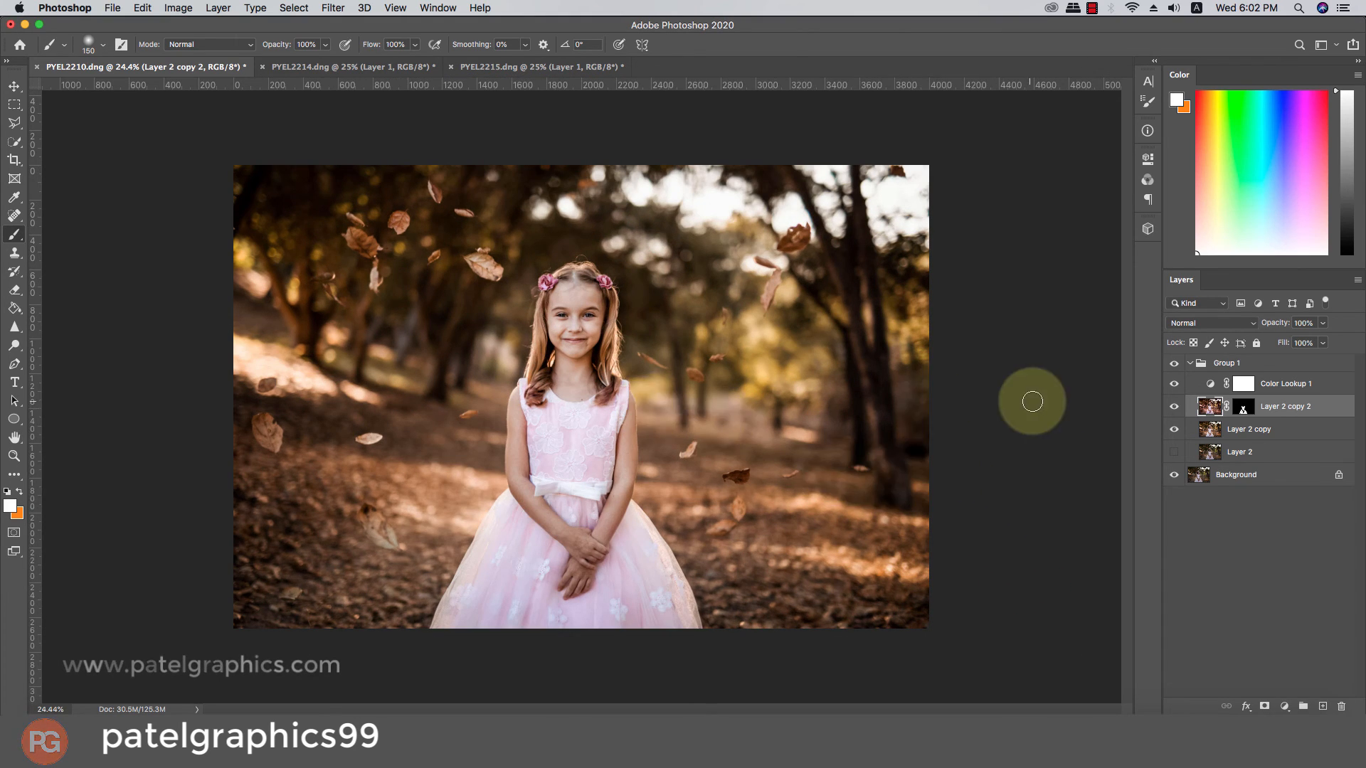
Step: Toggle Layer 2 copy 2 and the collapsed Group 1 to compare the final dress color and full edit with the original
{"action": "left_click", "coordinate": [1175, 407]}
{"action": "scroll", "coordinate": [811, 404], "scroll_direction": "down", "scroll_amount": 3}
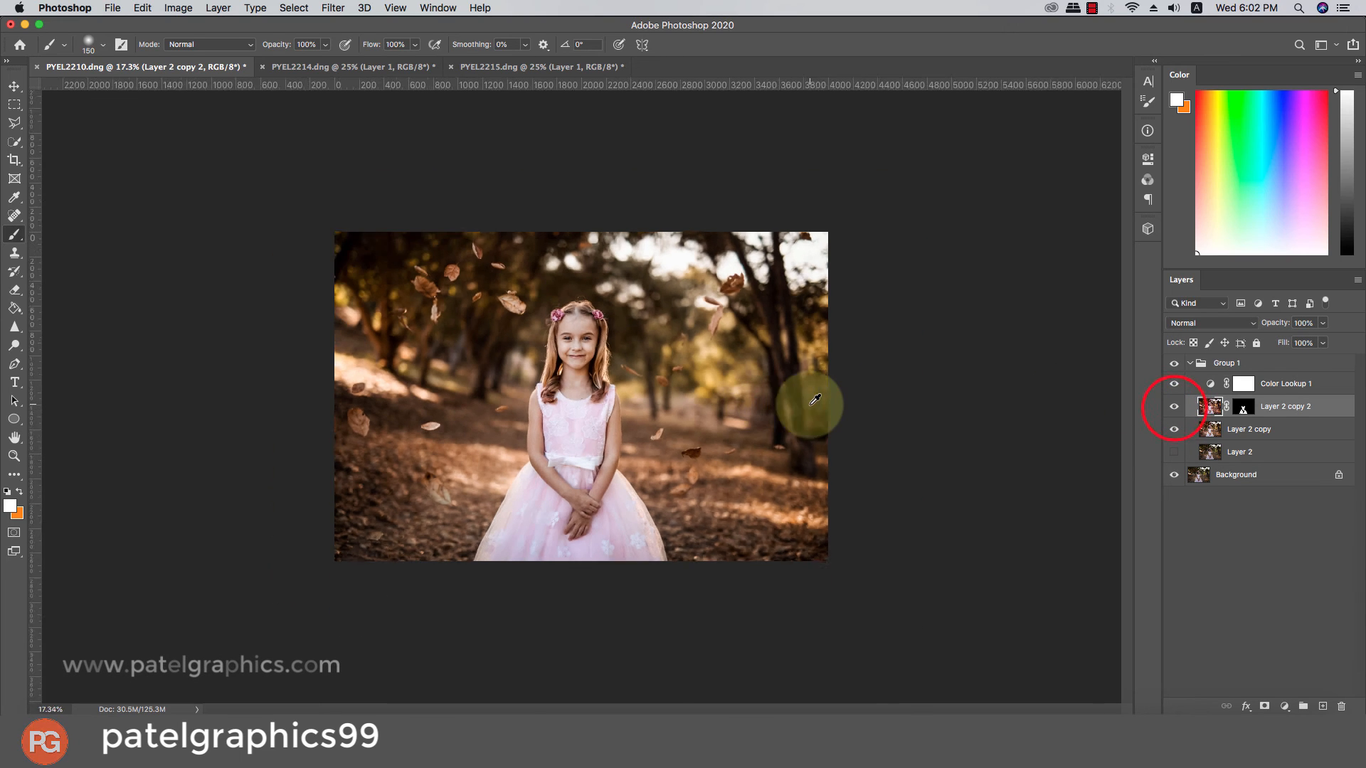
{"action": "left_click", "coordinate": [1188, 364]}
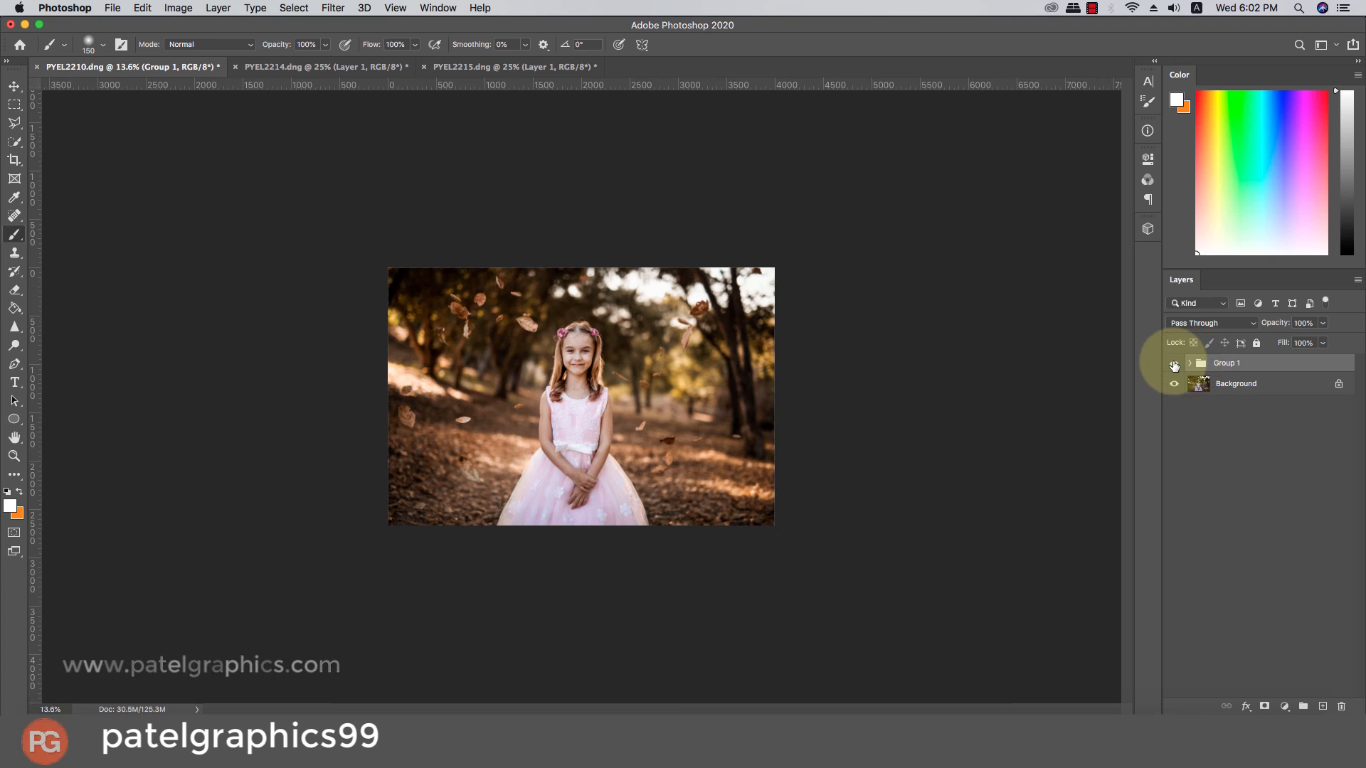
{"action": "left_click", "coordinate": [1174, 365]}
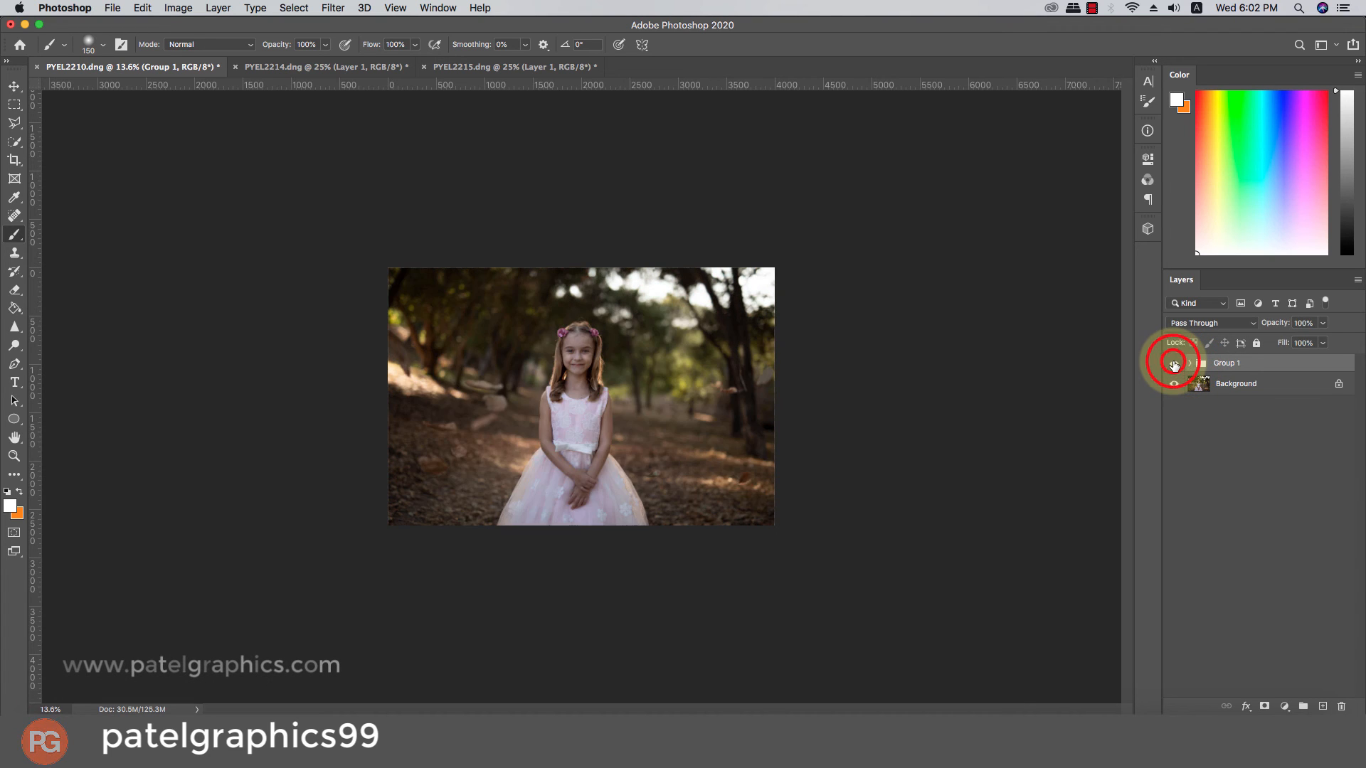
Step: Switch Group 1's visibility off and on repeatedly to compare the whole edited portrait with the original Background
{"action": "left_click", "coordinate": [1174, 365]}
{"action": "left_click", "coordinate": [1173, 365]}
{"action": "left_click", "coordinate": [1174, 365]}
{"action": "left_click", "coordinate": [1174, 365]}
{"action": "left_click", "coordinate": [1174, 364]}
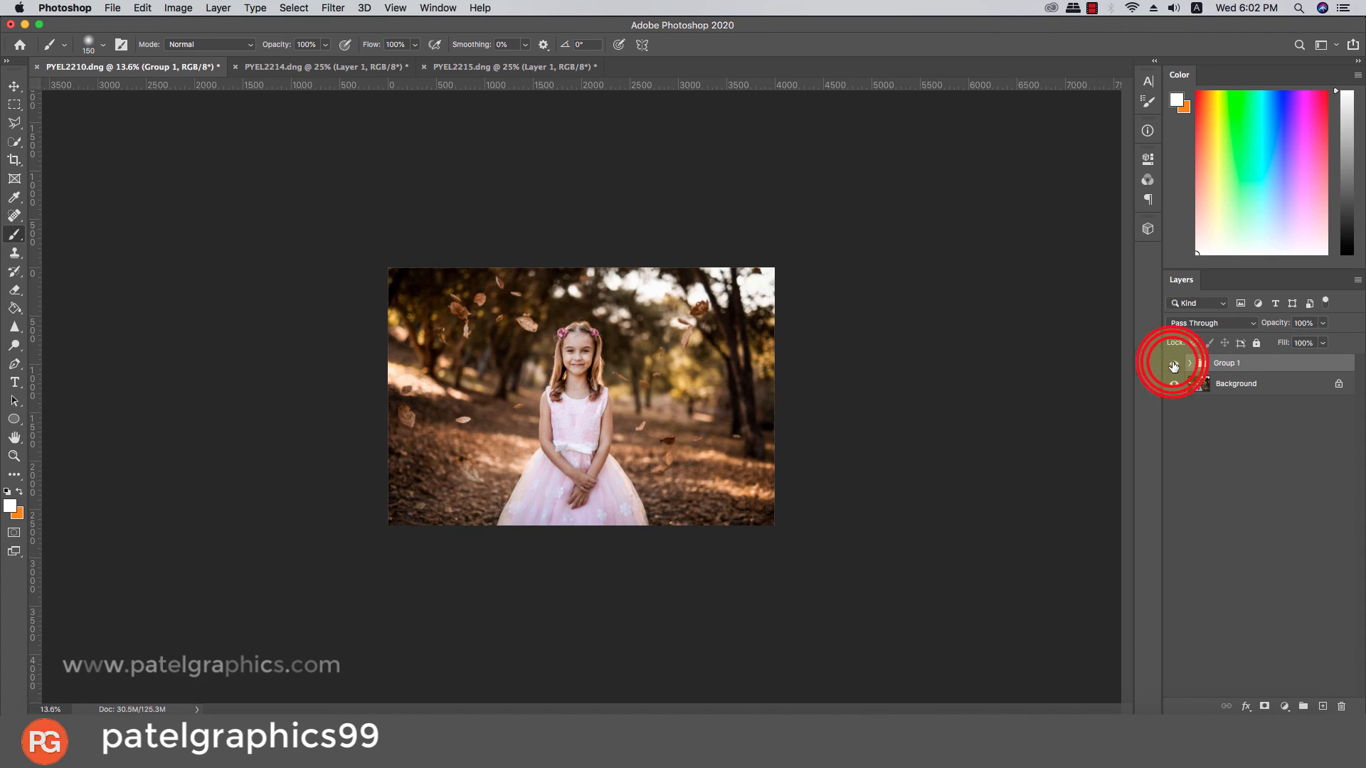
{"action": "left_click", "coordinate": [1173, 365]}
{"action": "left_click", "coordinate": [1174, 364]}
{"action": "left_click", "coordinate": [1174, 365]}
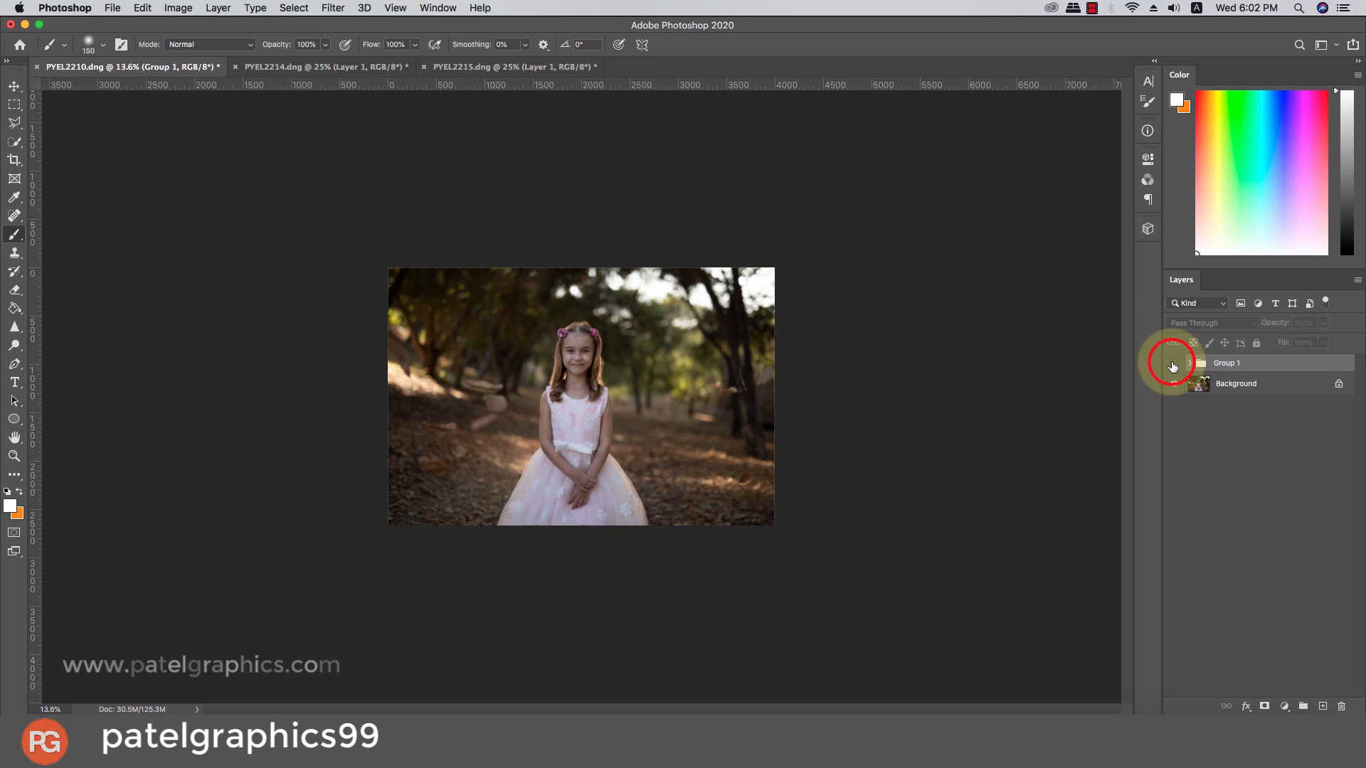
{"action": "left_click", "coordinate": [1173, 365]}
{"action": "left_click", "coordinate": [1173, 365]}
{"action": "left_click", "coordinate": [1174, 365]}
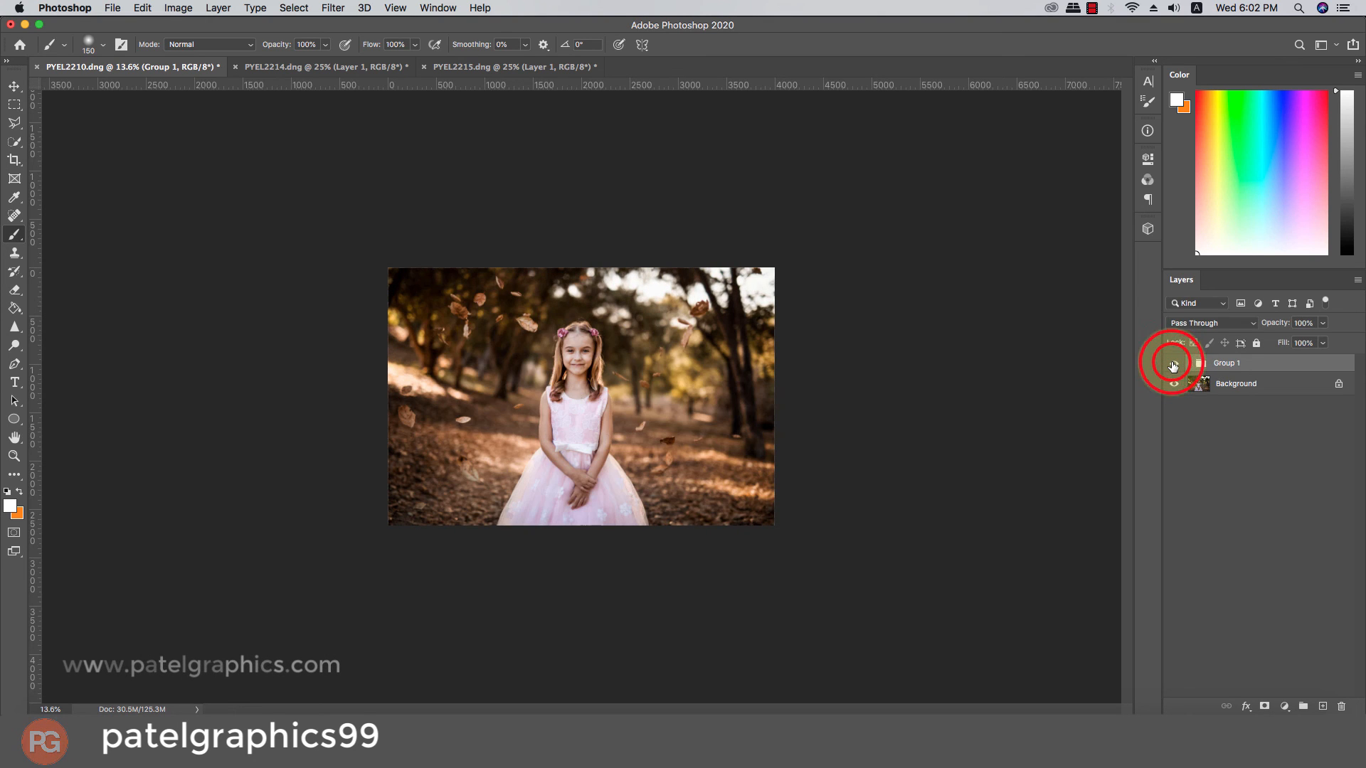
{"action": "left_click", "coordinate": [1173, 364]}
{"action": "left_click", "coordinate": [1174, 365]}
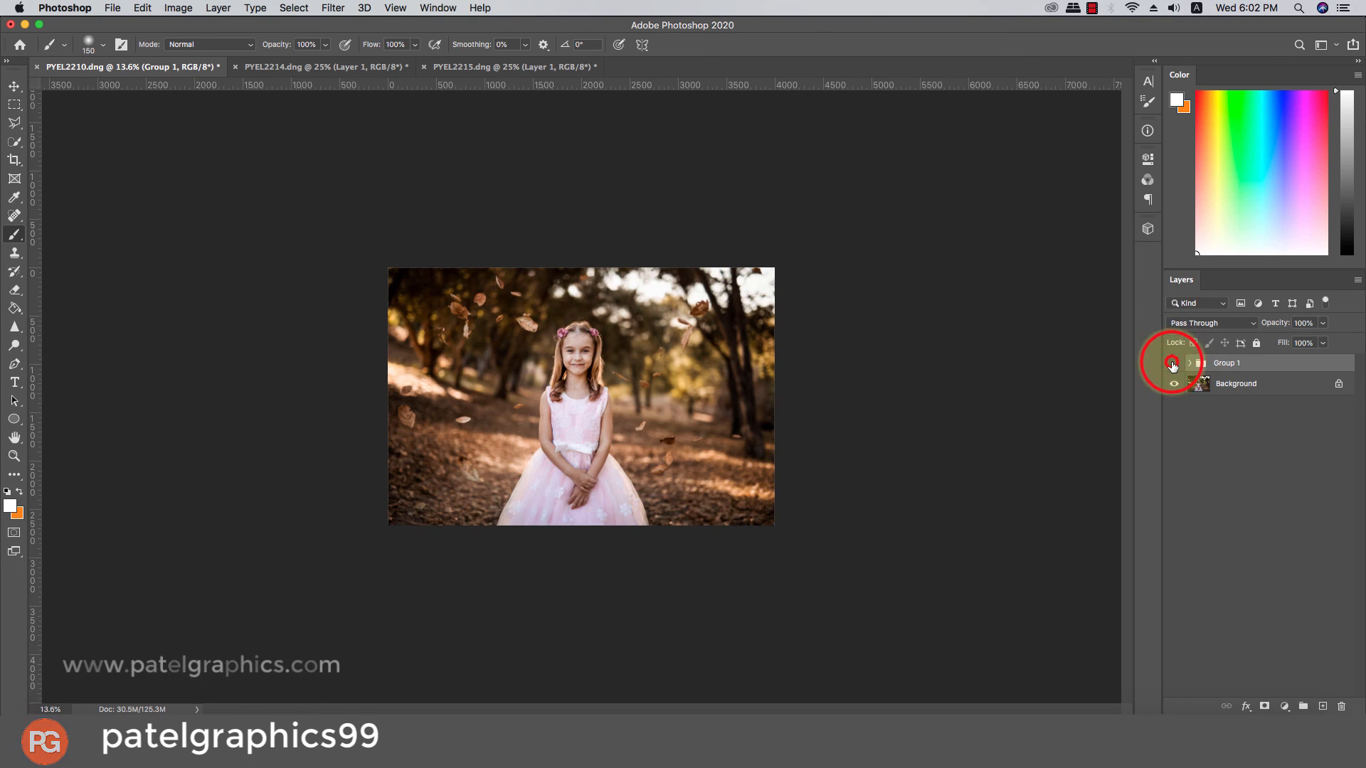
{"action": "left_click", "coordinate": [1173, 365]}
{"action": "left_click", "coordinate": [1174, 365]}
{"action": "left_click", "coordinate": [1174, 365]}
{"action": "left_click", "coordinate": [1173, 364]}
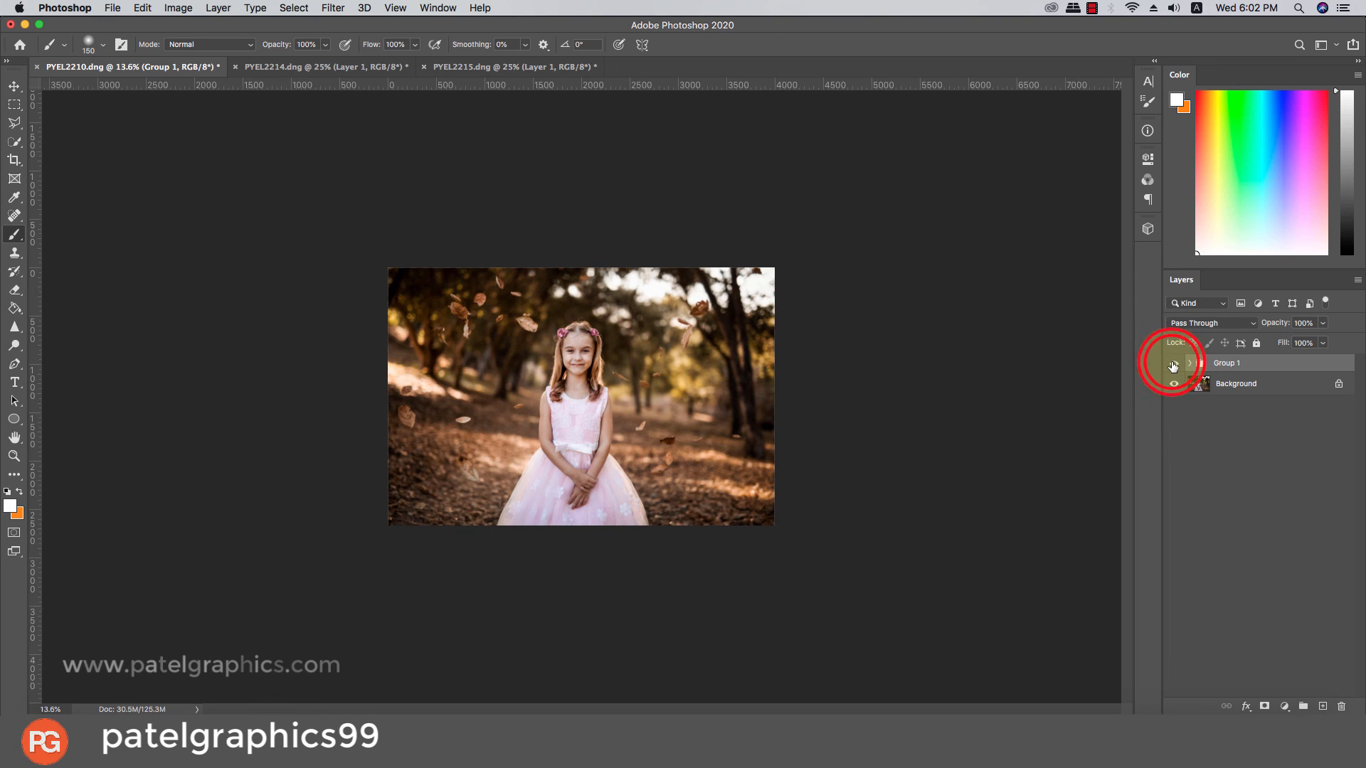
{"action": "left_click", "coordinate": [1174, 365]}
{"action": "left_click", "coordinate": [1174, 365]}
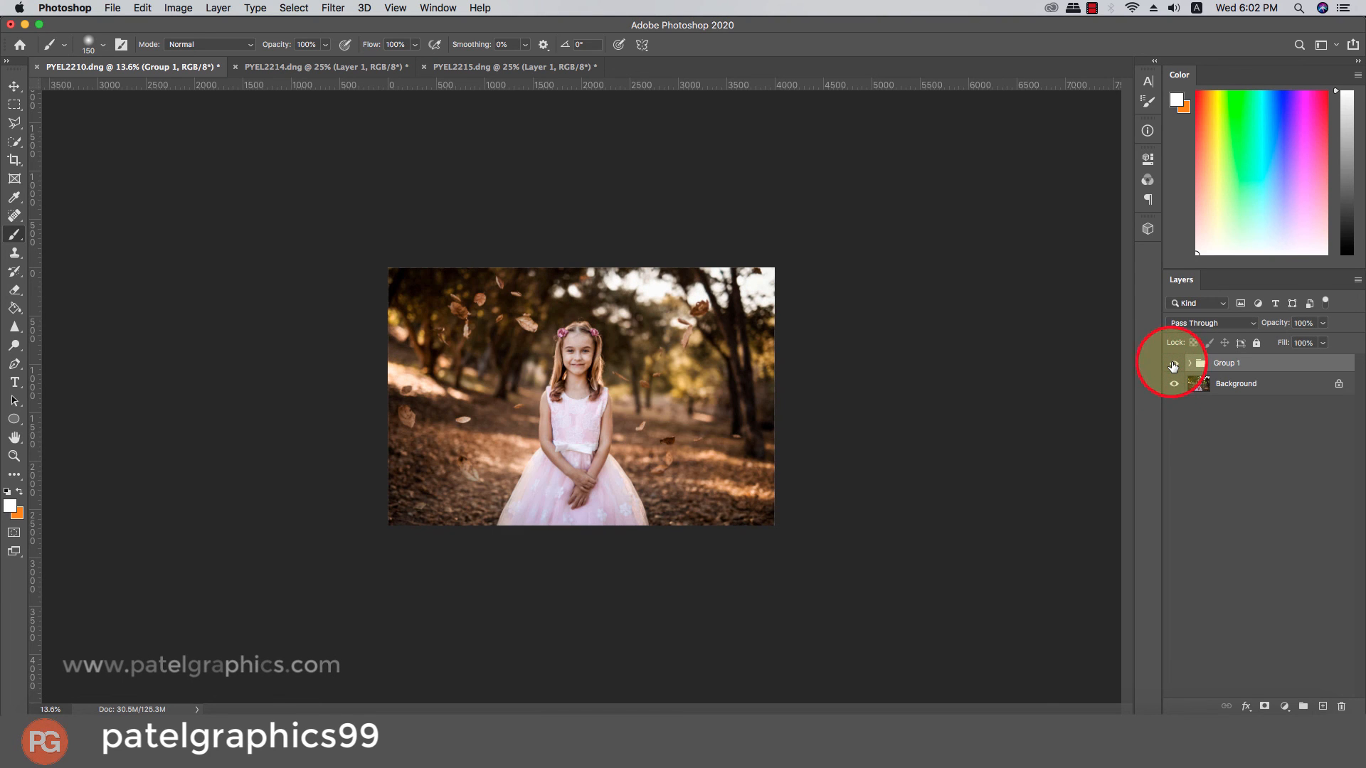
{"action": "left_click", "coordinate": [1173, 365]}
{"action": "left_click", "coordinate": [1174, 365]}
Step: Fit the portrait to the window and toggle Group 1 to review the before and after at the larger size
{"action": "scroll", "coordinate": [502, 395], "scroll_direction": "up", "scroll_amount": 5}
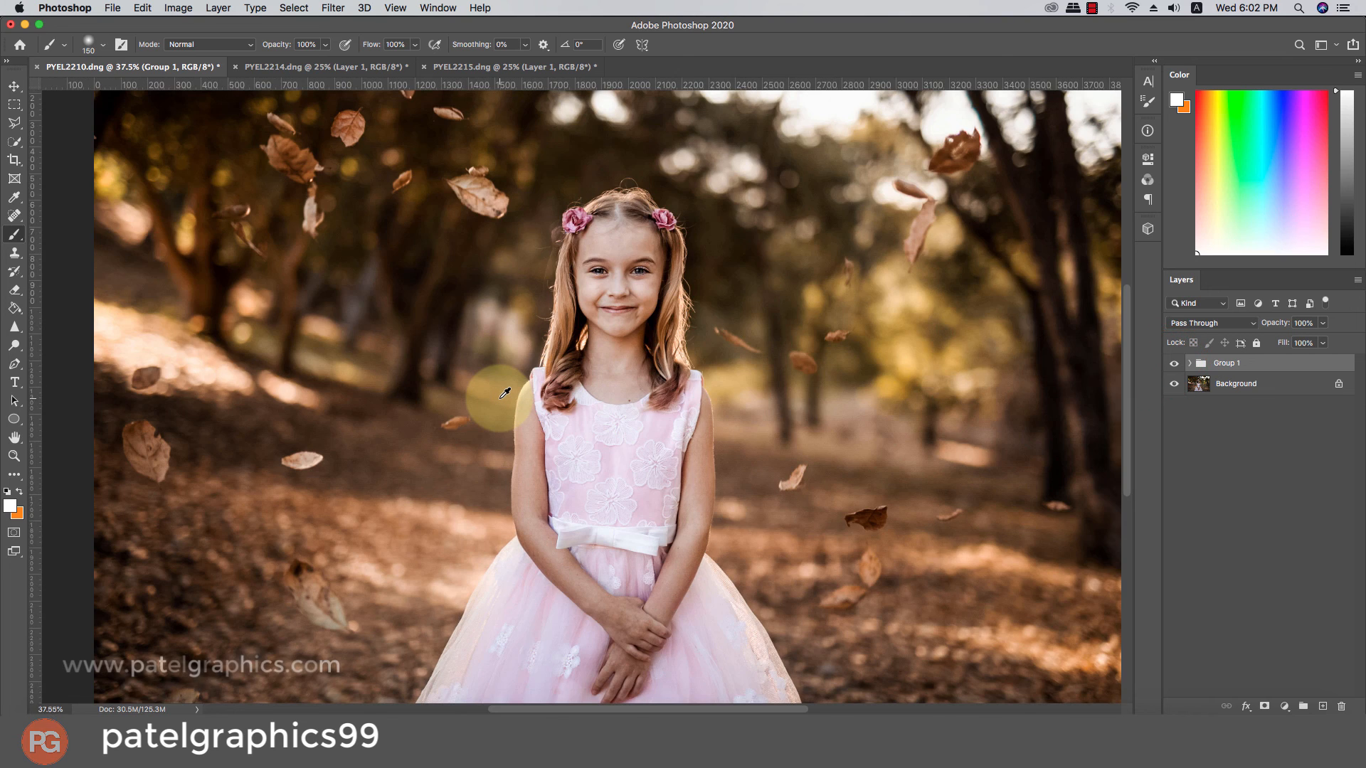
{"action": "scroll", "coordinate": [503, 396], "scroll_direction": "down", "scroll_amount": 2}
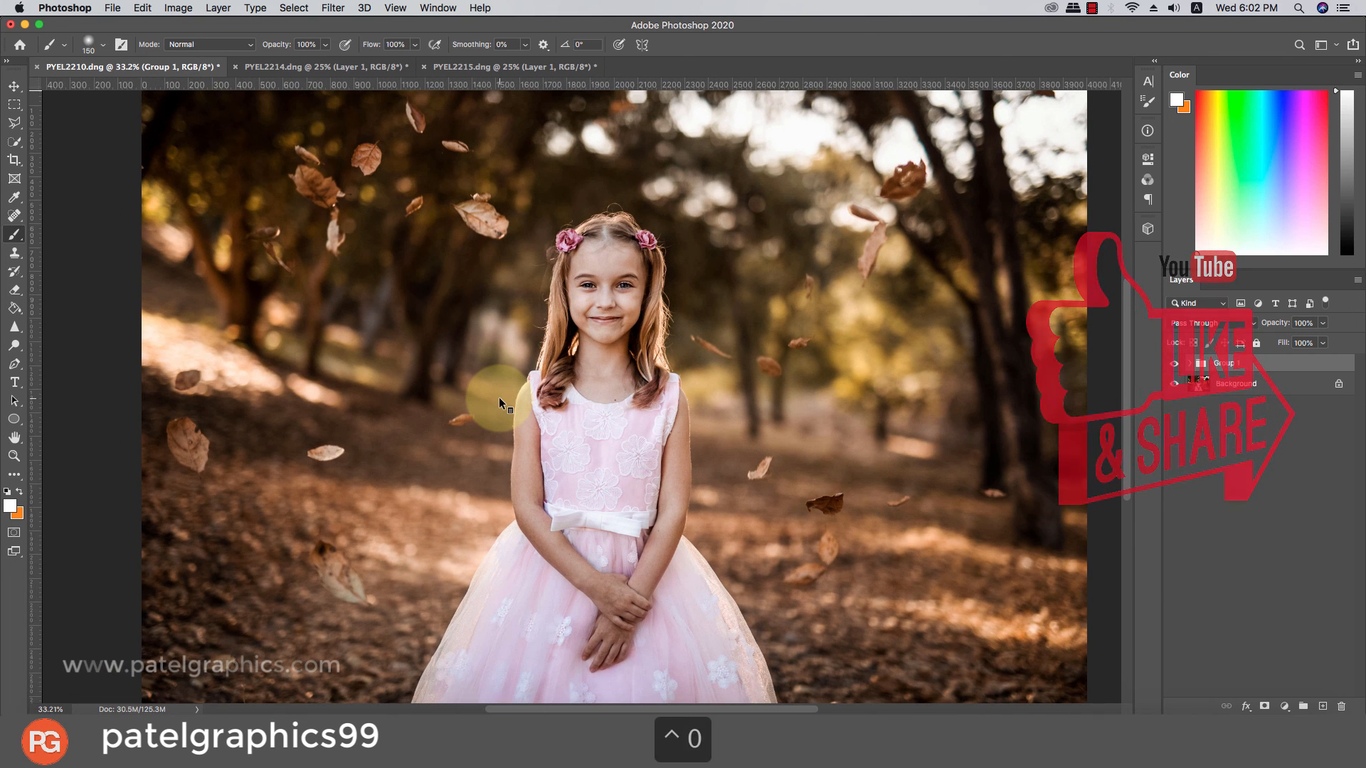
{"action": "key", "text": "super+0"}
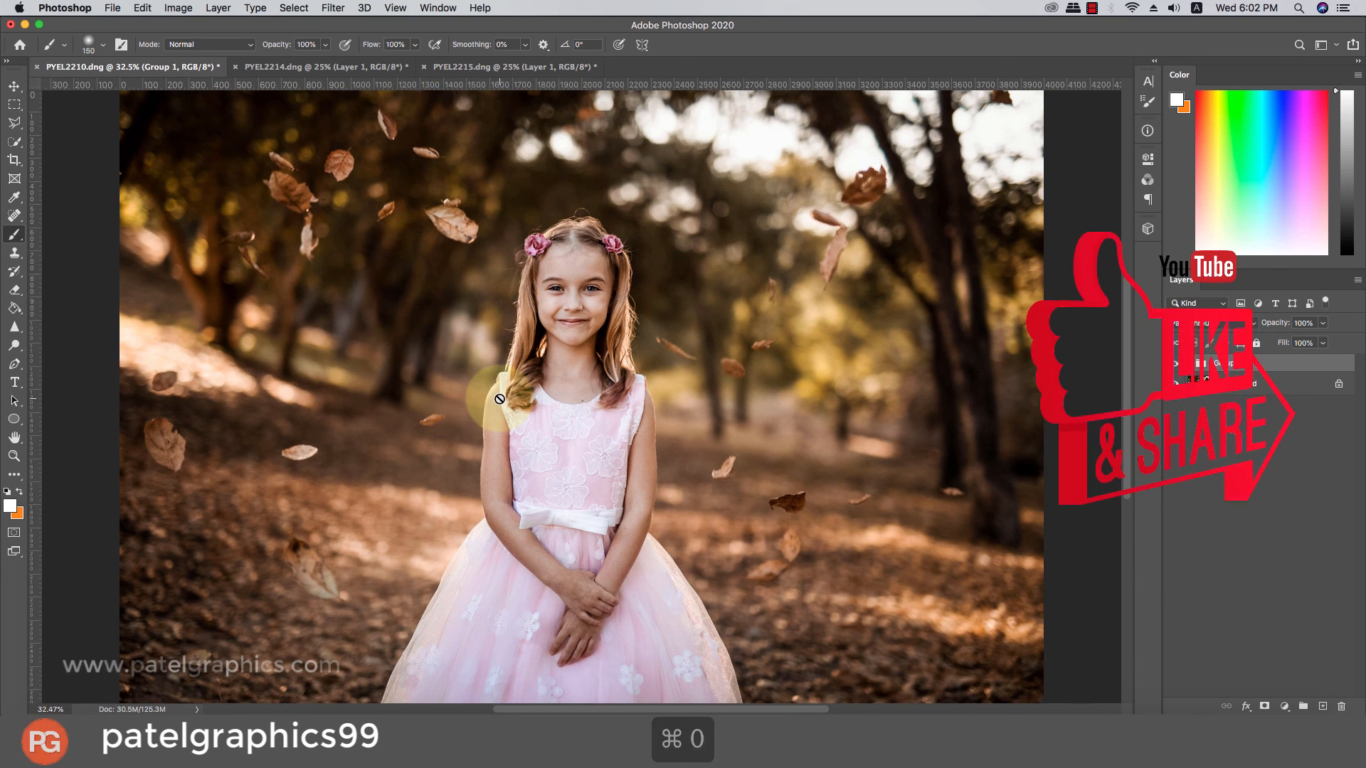
{"action": "left_click", "coordinate": [1175, 363]}
{"action": "left_click", "coordinate": [1175, 364]}
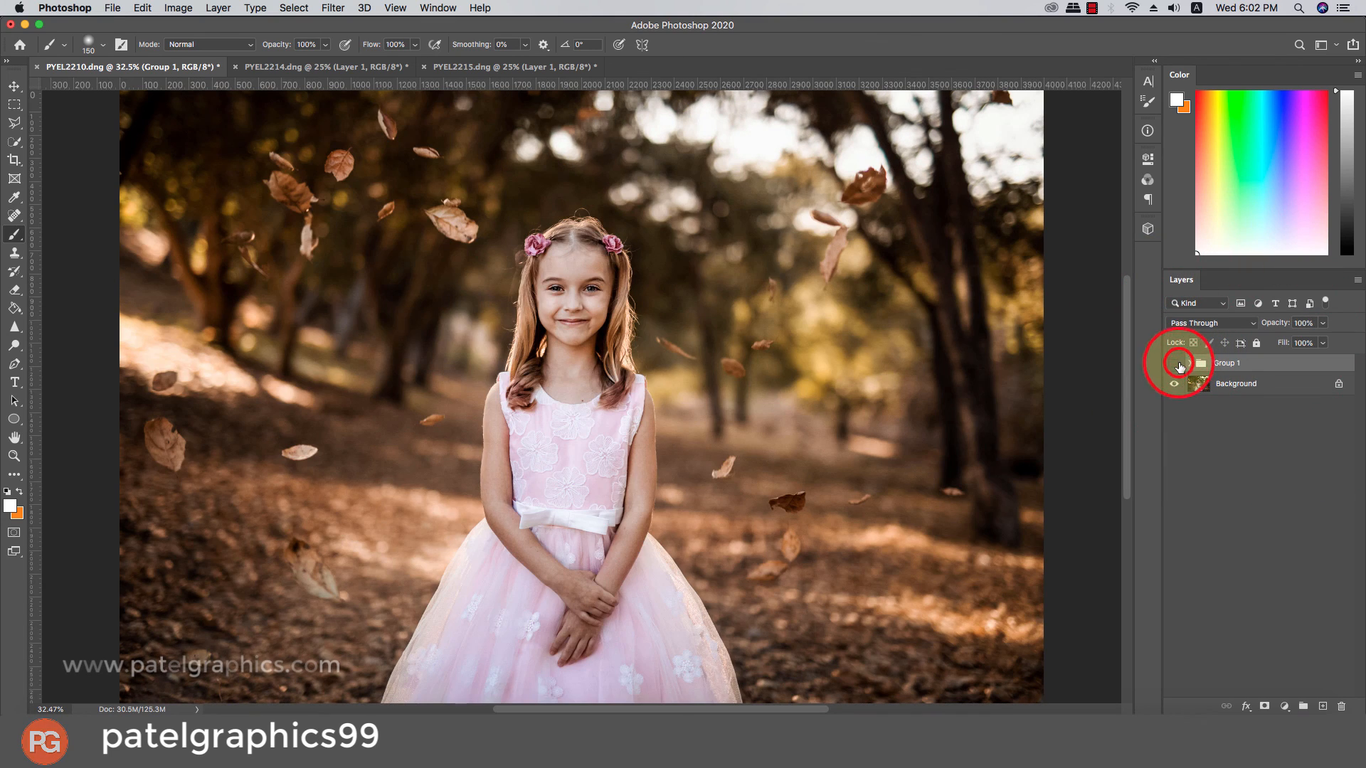
{"action": "left_click", "coordinate": [1175, 364]}
{"action": "left_click", "coordinate": [1175, 364]}
{"action": "left_click", "coordinate": [1175, 363]}
{"action": "left_click", "coordinate": [1175, 363]}
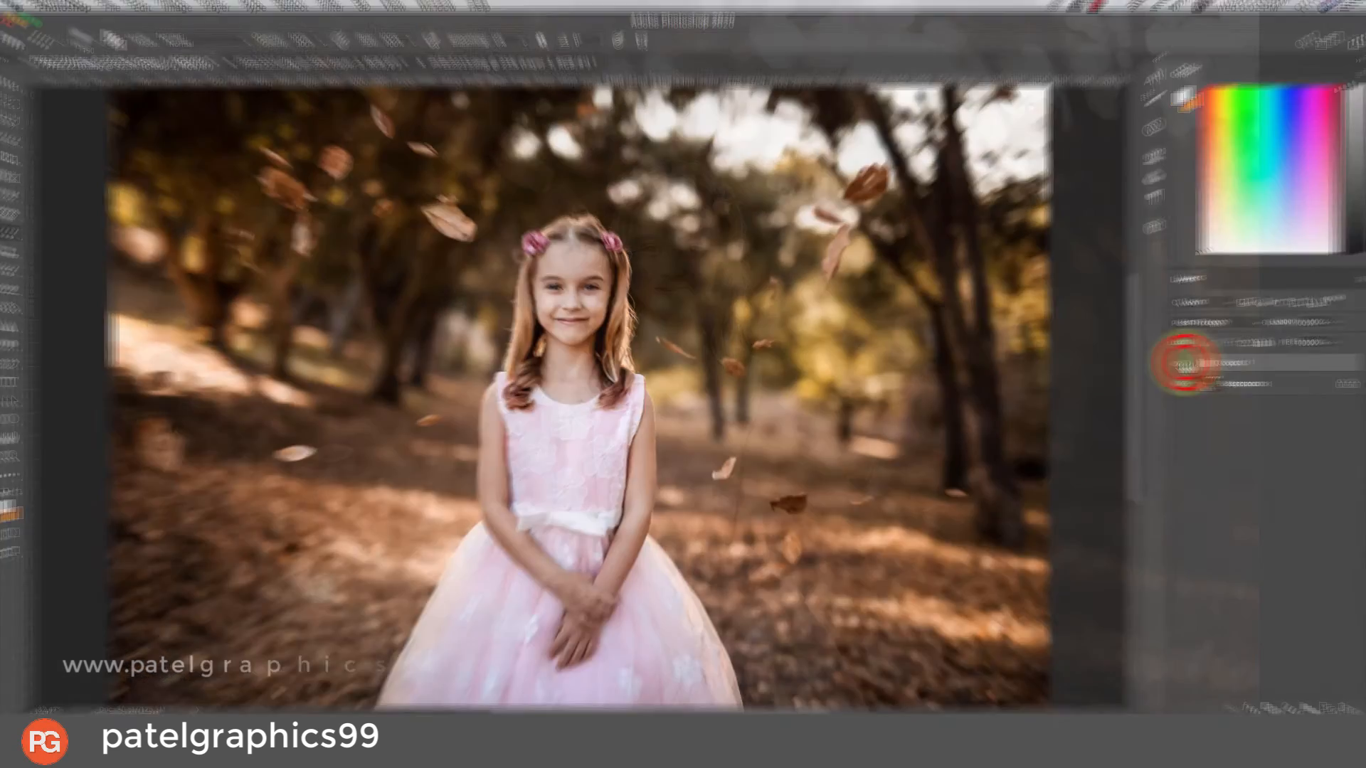